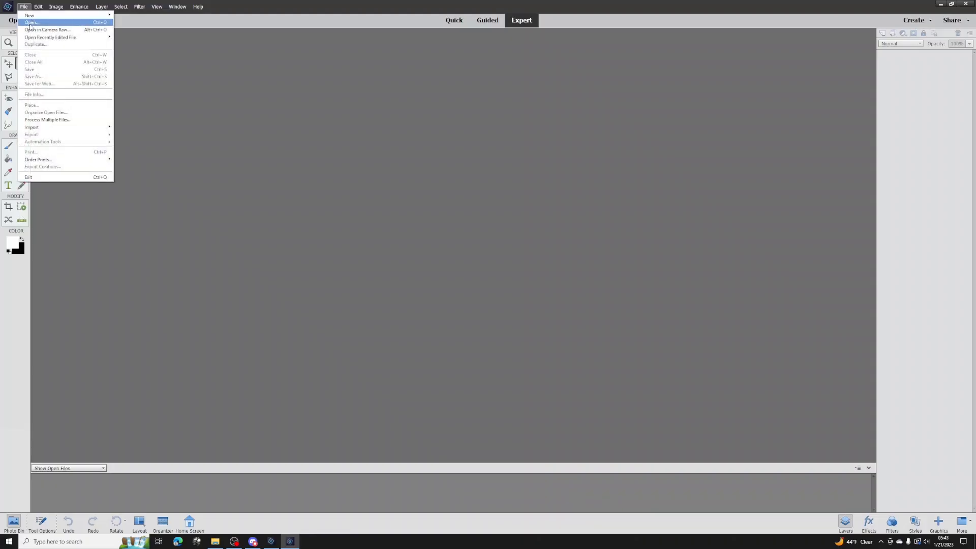
# Open img032.jpg from the plastics folder and add a layer mask to the scan's layer.
pyautogui.click(29, 24)
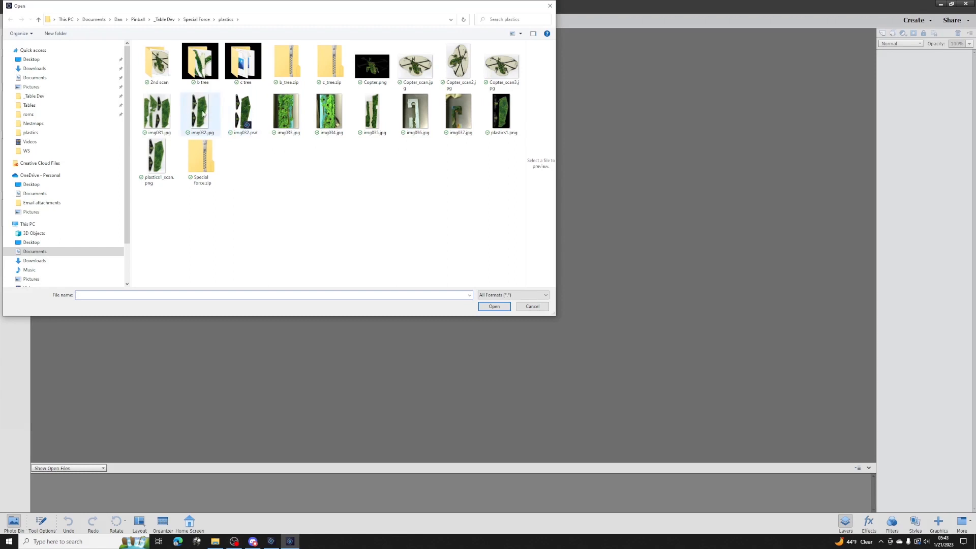
pyautogui.doubleClick(202, 112)
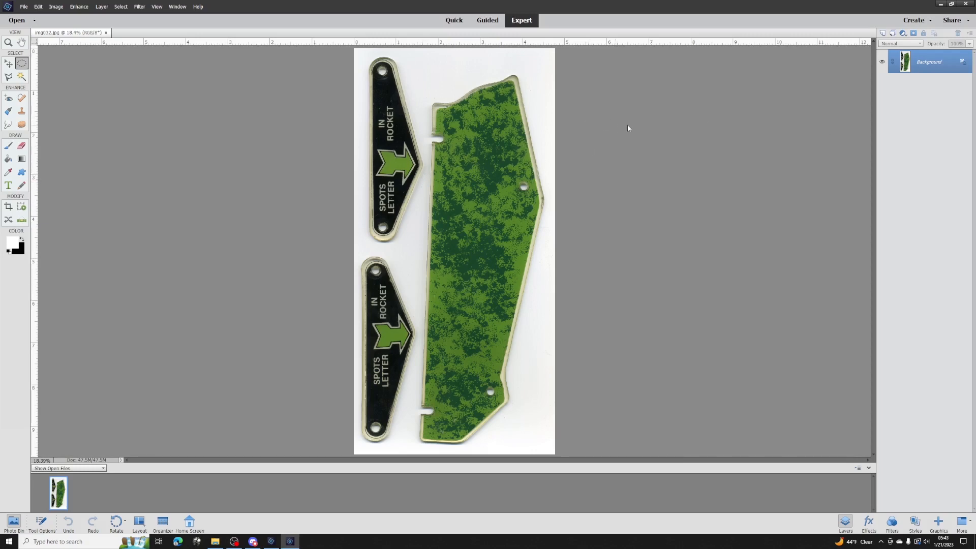
pyautogui.click(913, 34)
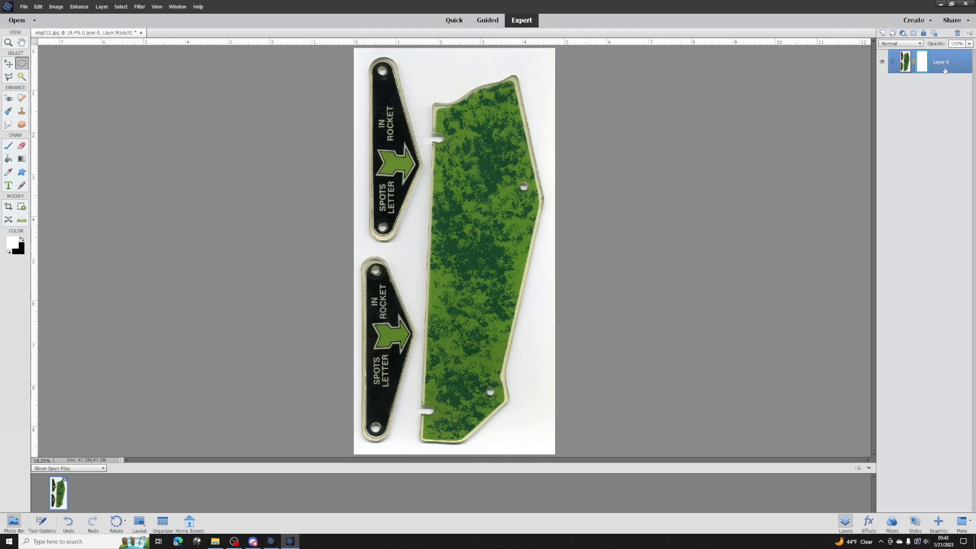
# Show only the layer mask and paint a broad black brush stroke down the middle of it.
pyautogui.keyDown('alt'); pyautogui.click(922, 65); pyautogui.keyUp('alt')
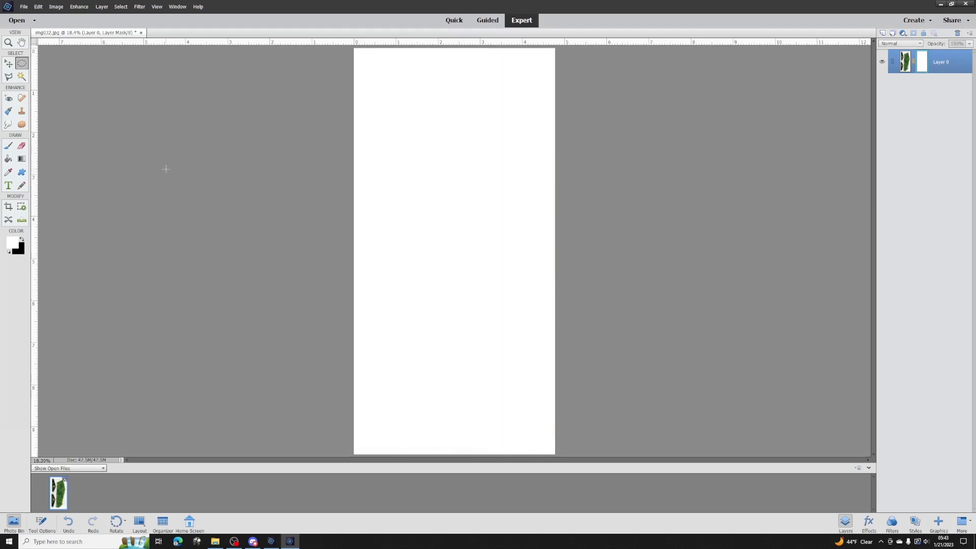
pyautogui.click(9, 249)
pyautogui.click(8, 146)
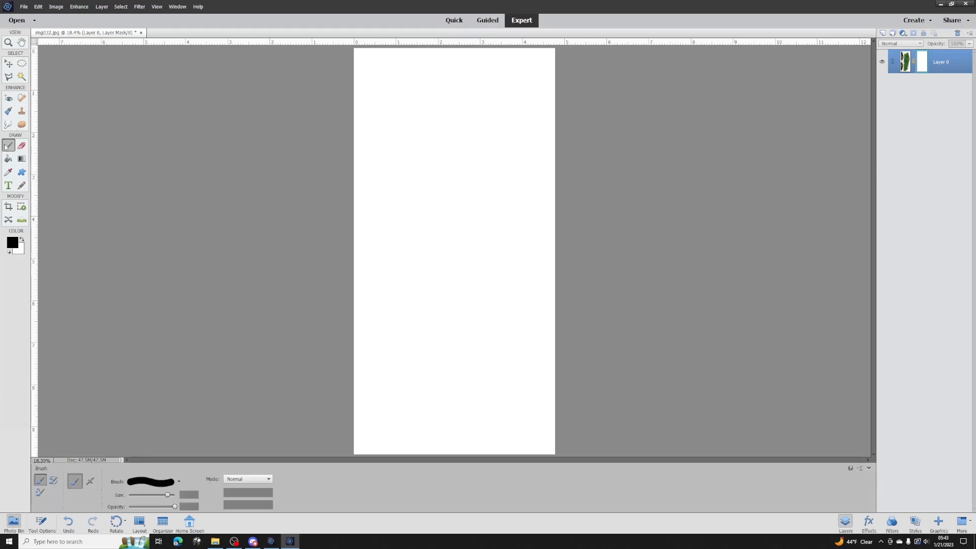
pyautogui.moveTo(460, 127)
pyautogui.mouseDown()
pyautogui.moveTo(429, 141)
pyautogui.moveTo(466, 241)
pyautogui.moveTo(450, 329)
pyautogui.mouseUp()
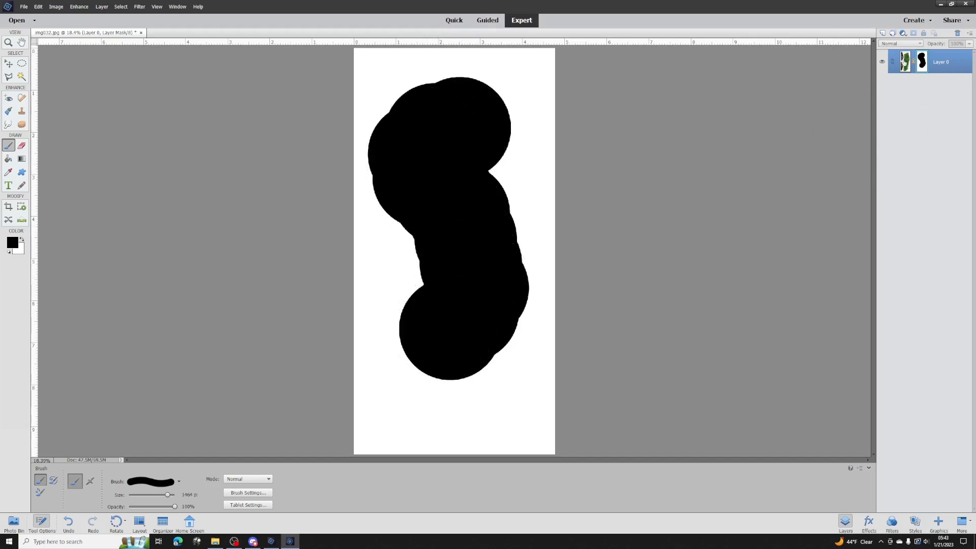
# Examine how the painted mask affects the scan by comparing the layer image with the mask-only view.
pyautogui.click(904, 62)
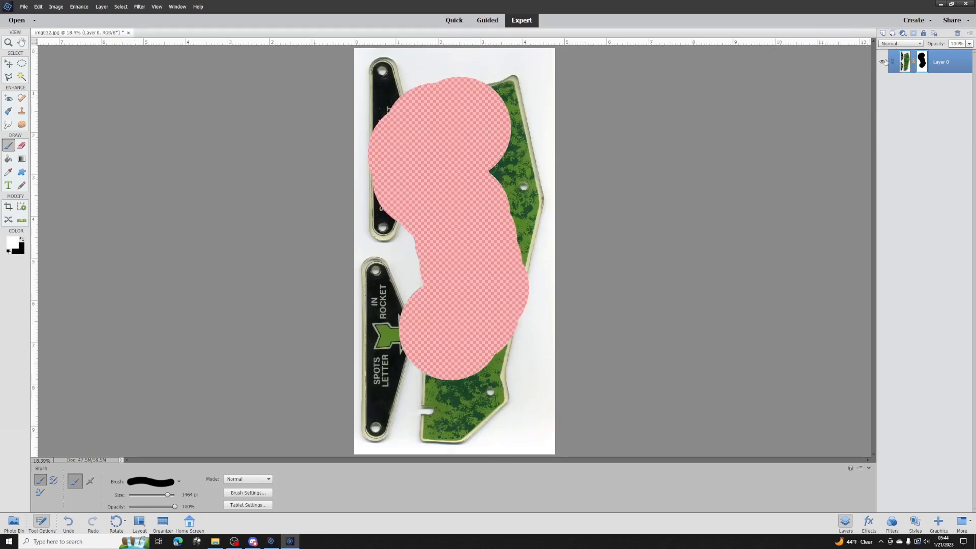
pyautogui.click(921, 61)
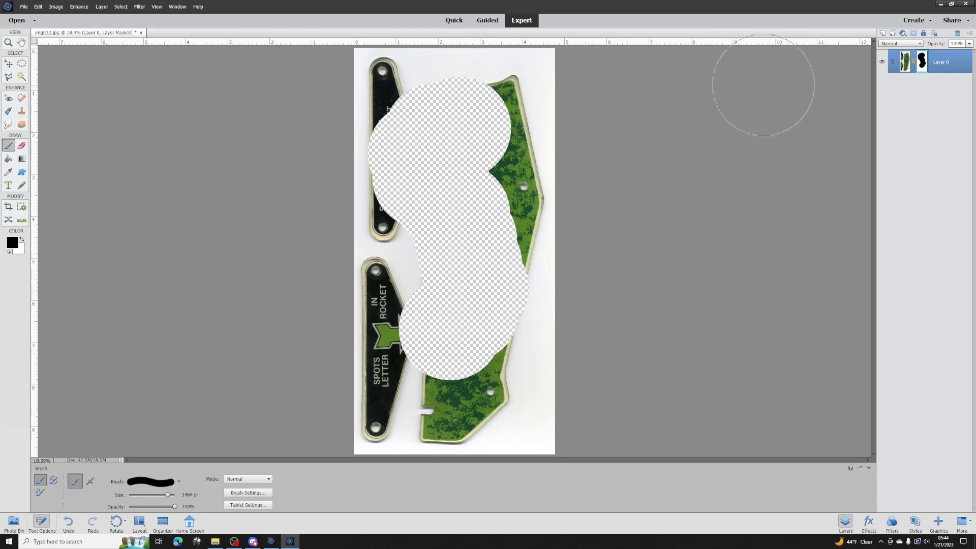
pyautogui.keyDown('alt'); pyautogui.click(920, 70); pyautogui.keyUp('alt')
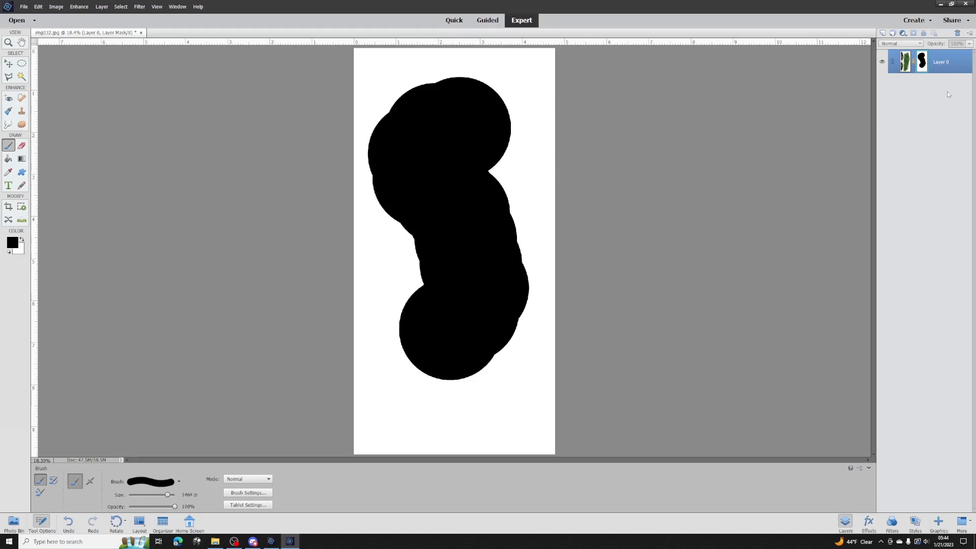
# Leave the mask-only view and paint white over the masked area to restore the whole scan.
pyautogui.keyDown('alt'); pyautogui.click(922, 61); pyautogui.keyUp('alt')
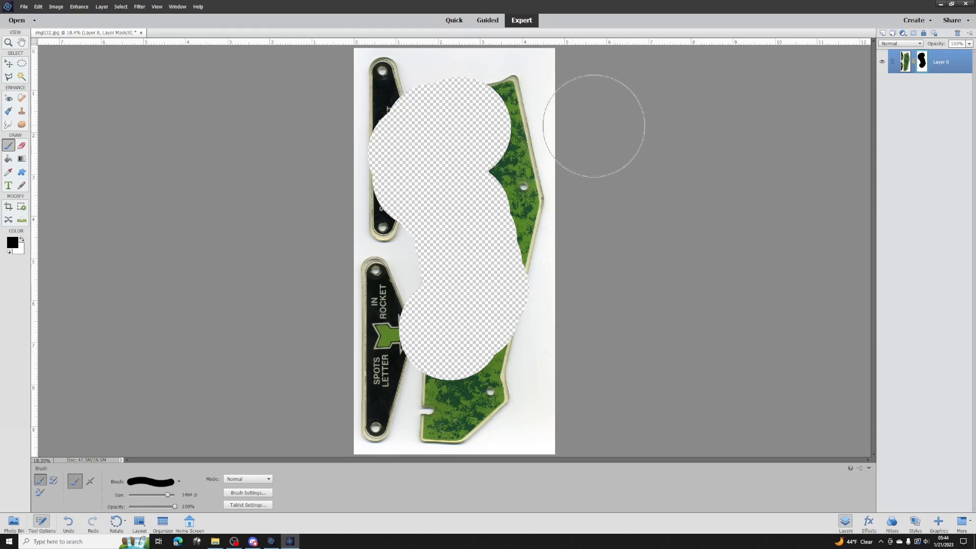
pyautogui.click(22, 240)
pyautogui.moveTo(529, 104)
pyautogui.mouseDown()
pyautogui.moveTo(447, 104)
pyautogui.moveTo(469, 148)
pyautogui.moveTo(495, 148)
pyautogui.moveTo(376, 214)
pyautogui.moveTo(569, 259)
pyautogui.moveTo(370, 302)
pyautogui.moveTo(556, 315)
pyautogui.moveTo(470, 379)
pyautogui.moveTo(152, 46)
pyautogui.mouseUp()
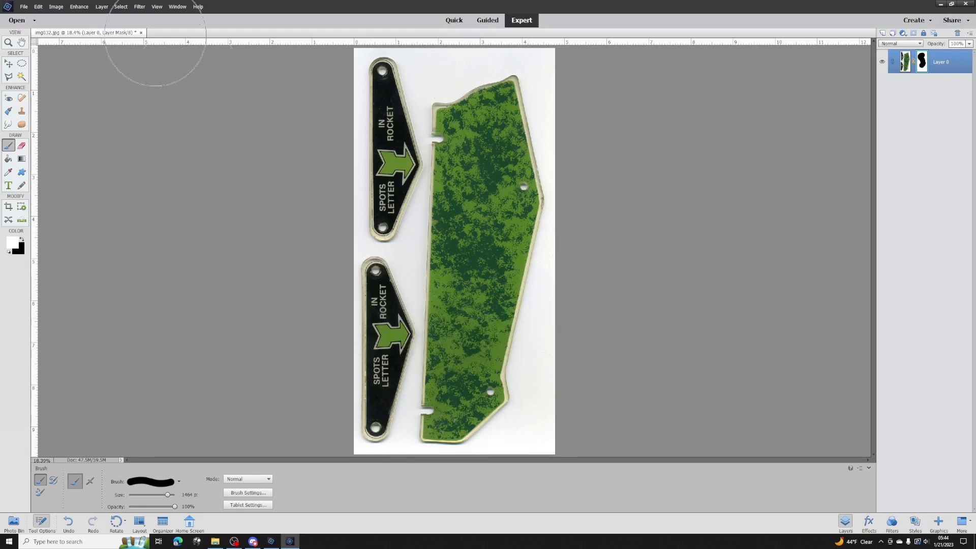
# Select the whole canvas and subtract the black printed area of the upper SPOTS LETTER IN ROCKET plastic with the Polygonal Lasso.
pyautogui.click(8, 77)
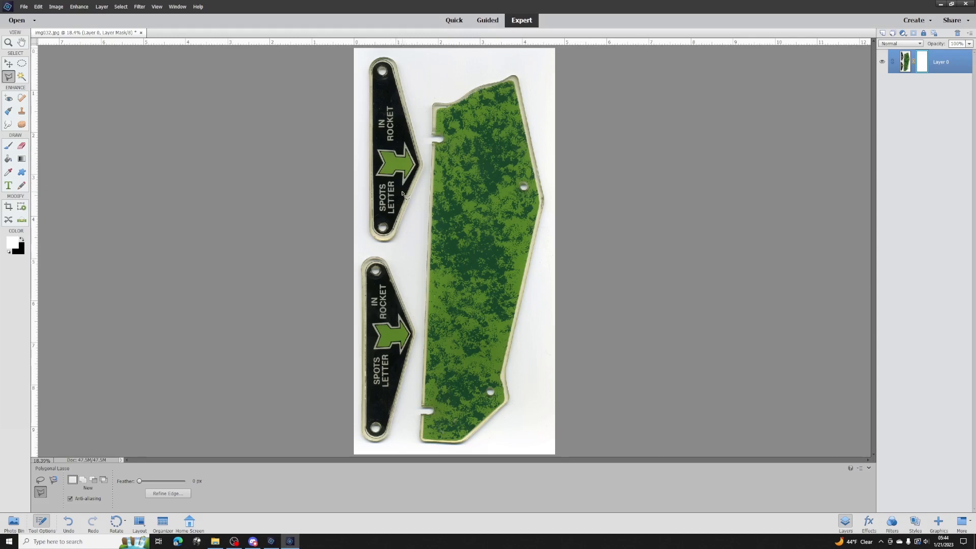
pyautogui.hotkey('ctrl', 'a')
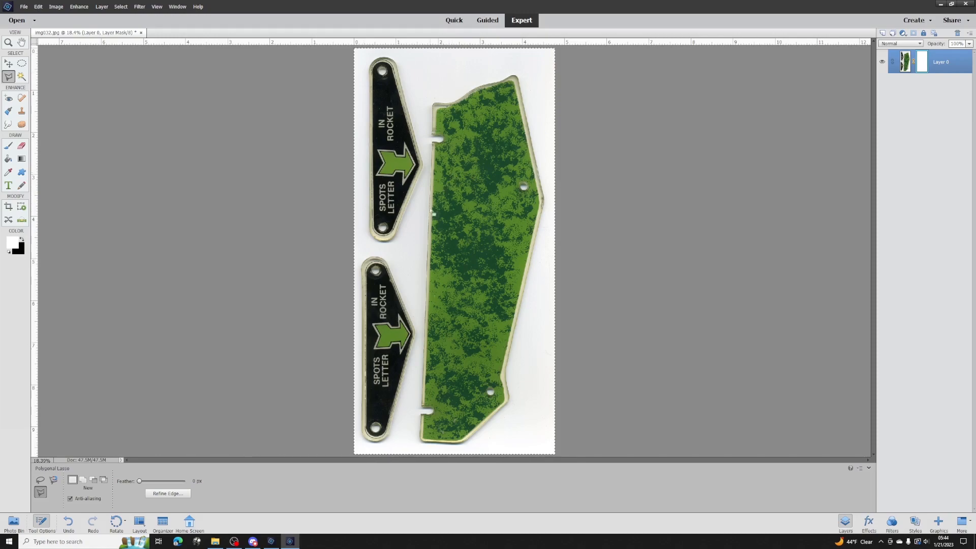
pyautogui.keyDown('alt'); pyautogui.scroll(3, 431, 208); pyautogui.keyUp('alt')
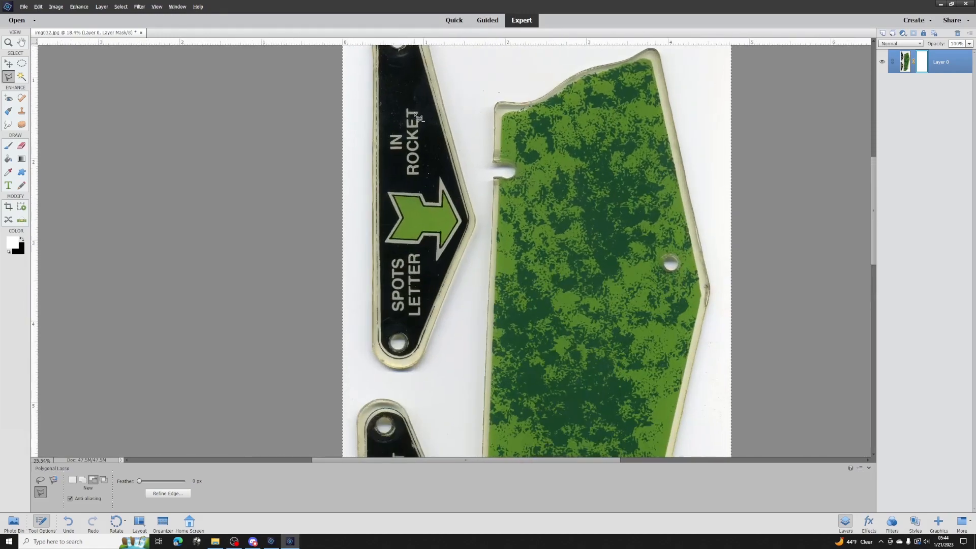
pyautogui.keyDown('alt'); pyautogui.scroll(3, 419, 118); pyautogui.keyUp('alt')
pyautogui.scroll(3, 395, 158)
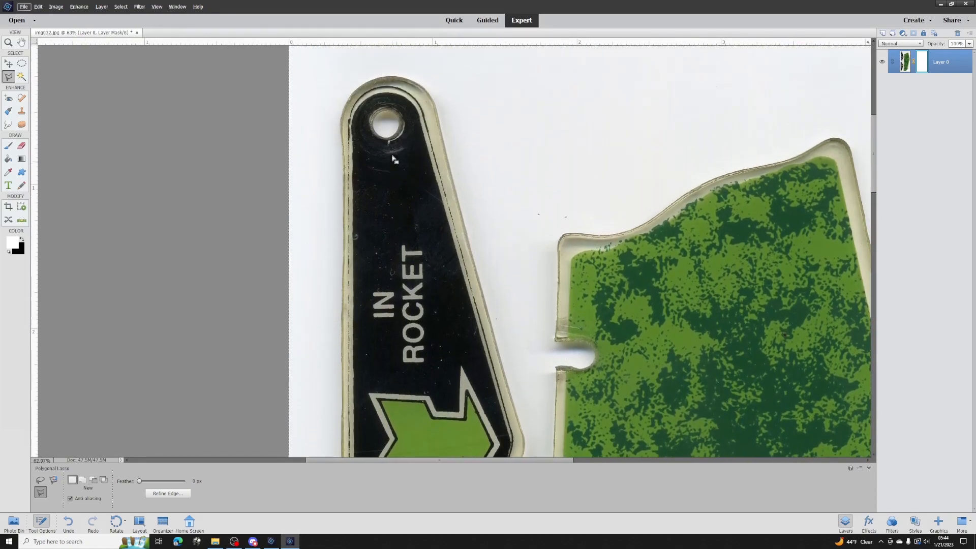
pyautogui.scroll(1, 394, 158)
pyautogui.keyDown('alt'); pyautogui.scroll(2, 405, 156); pyautogui.keyUp('alt')
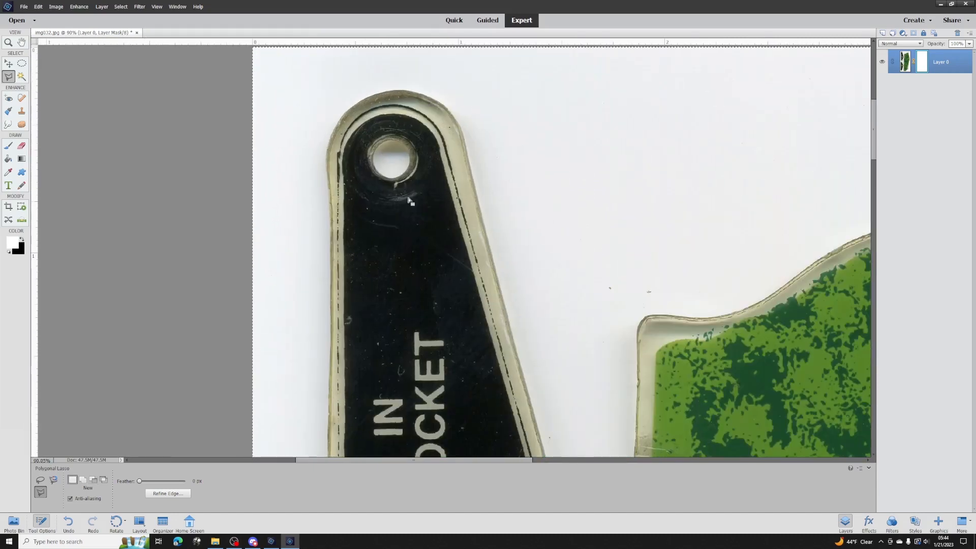
pyautogui.scroll(-3, 391, 181)
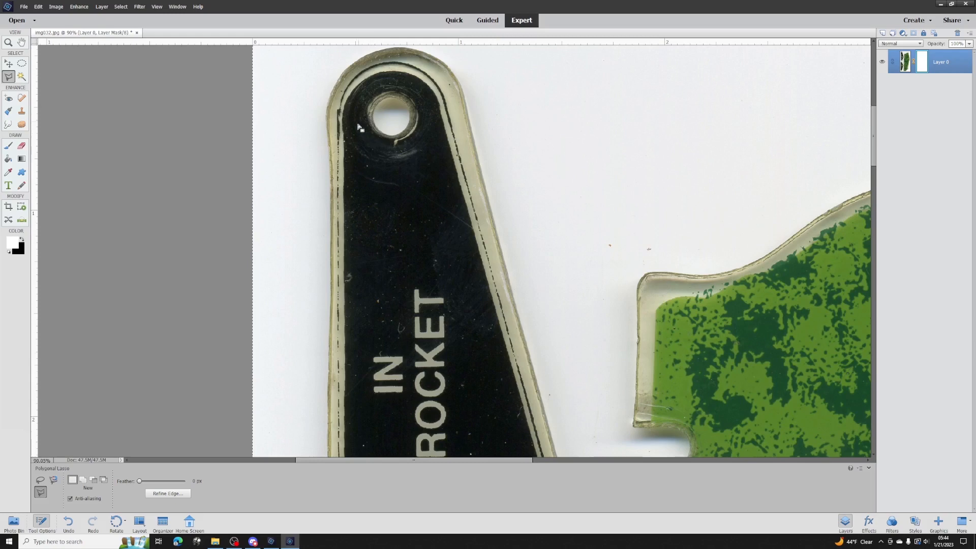
pyautogui.press('alt')
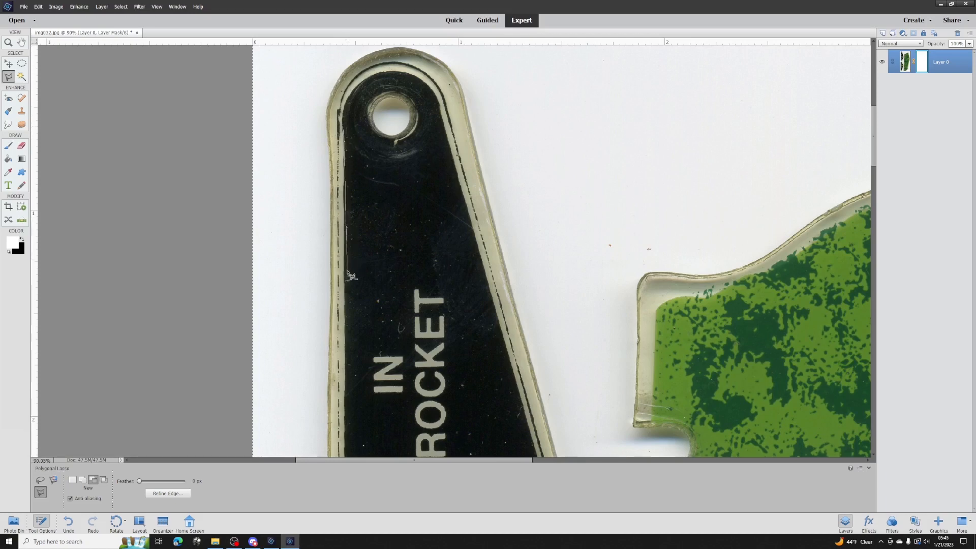
pyautogui.click(344, 277)
pyautogui.scroll(-5, 351, 407)
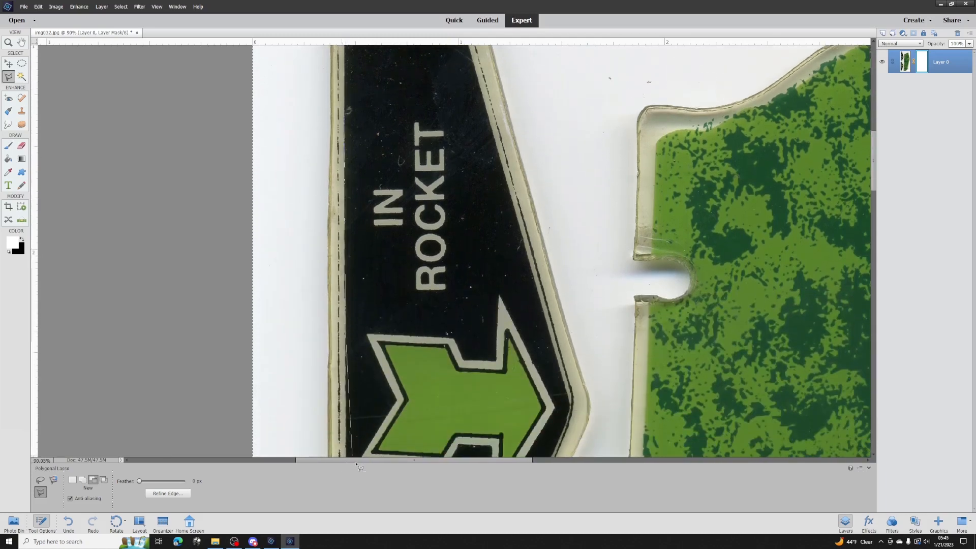
pyautogui.scroll(-5, 345, 386)
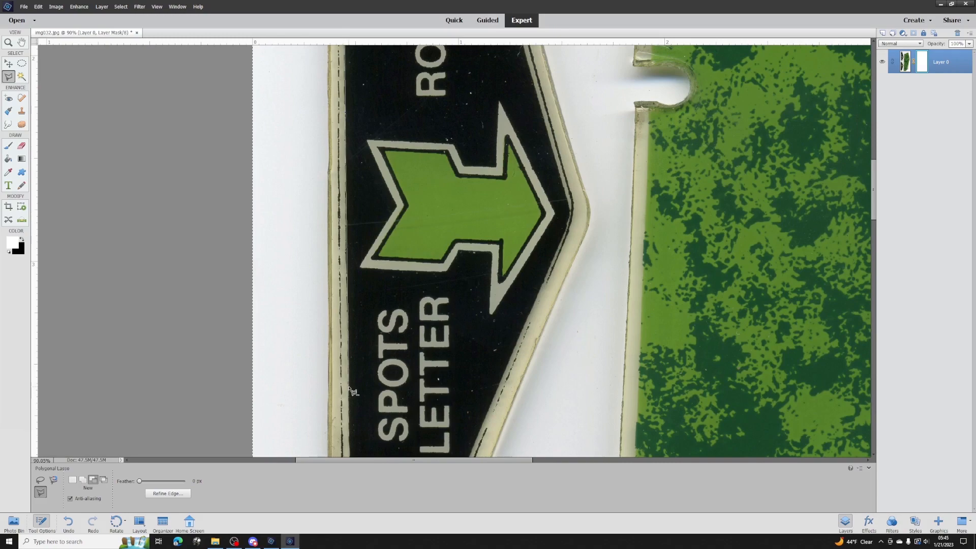
pyautogui.scroll(-2, 354, 406)
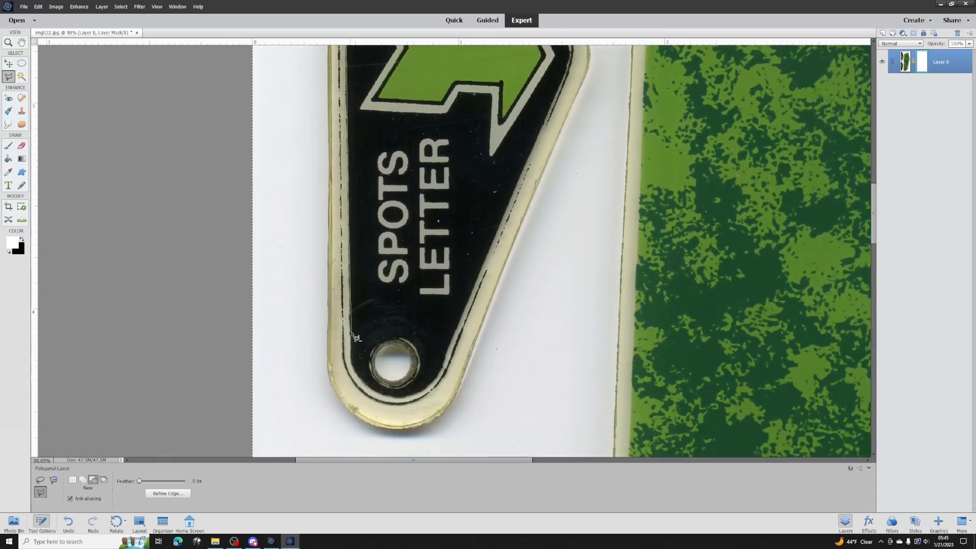
pyautogui.scroll(-10, 355, 338)
pyautogui.scroll(3, 384, 176)
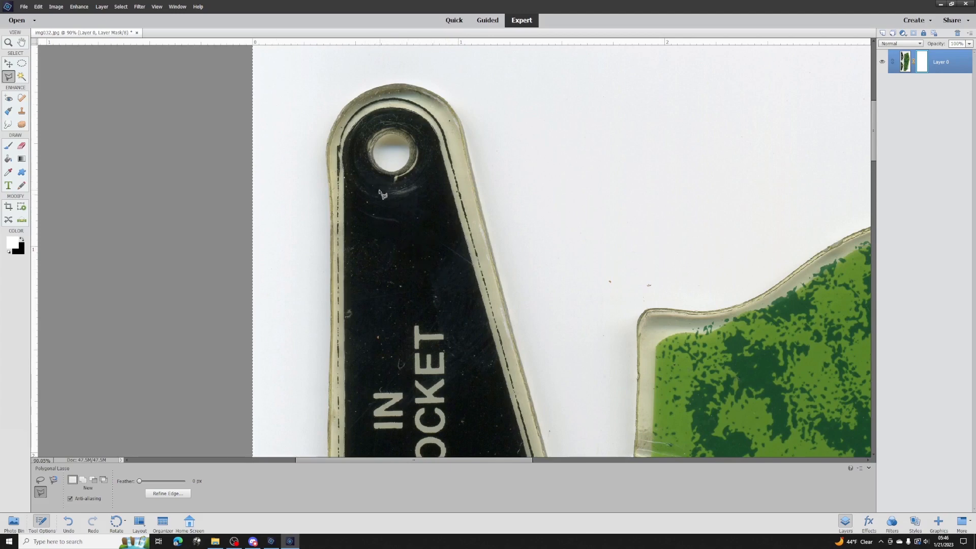
# Swap the foreground and background colours so that black is the foreground colour.
pyautogui.click(24, 239)
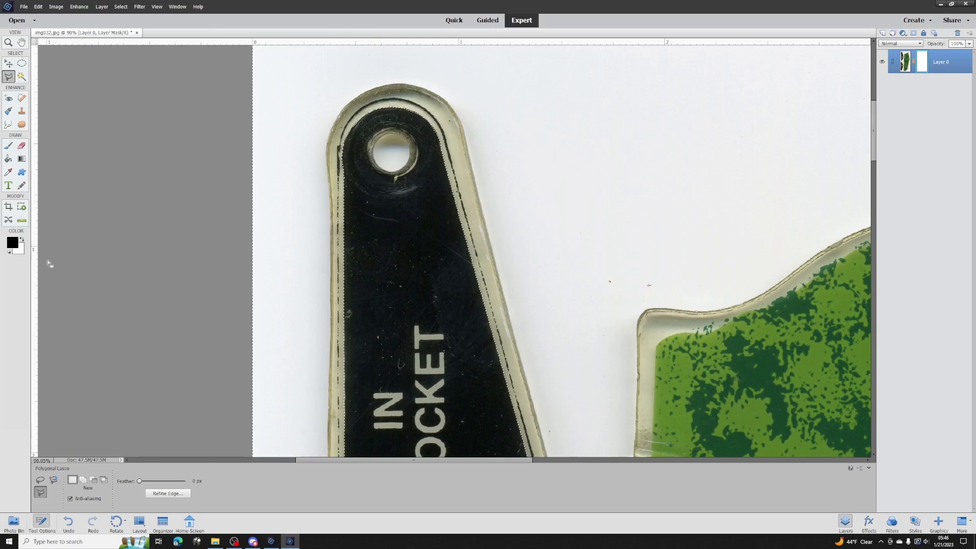
pyautogui.click(22, 240)
pyautogui.click(23, 239)
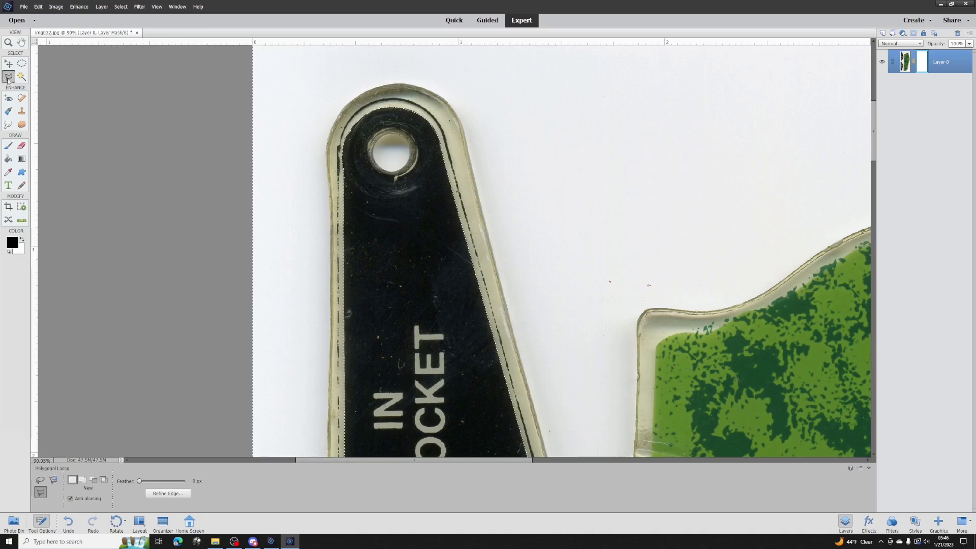
# Add the two mounting holes of the upper black plastic to the selection with the Polygonal Lasso.
pyautogui.press('alt')
pyautogui.press('shift')
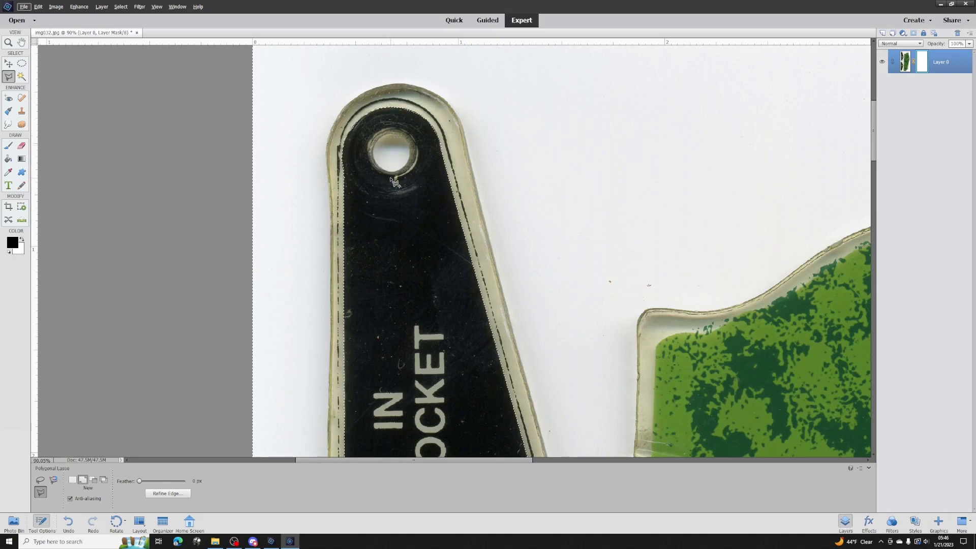
pyautogui.click(390, 135)
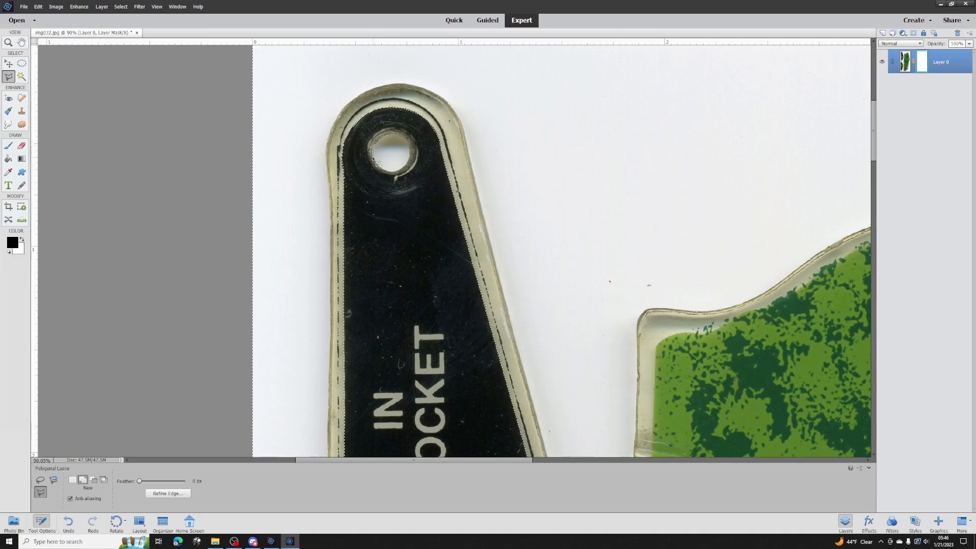
pyautogui.click(380, 169)
pyautogui.click(389, 171)
pyautogui.click(397, 171)
pyautogui.scroll(-10, 402, 162)
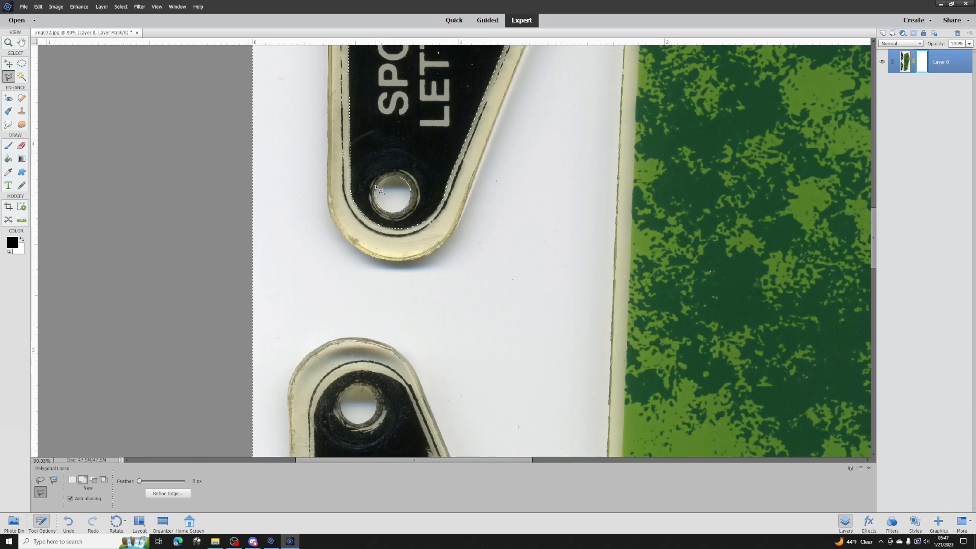
pyautogui.click(402, 180)
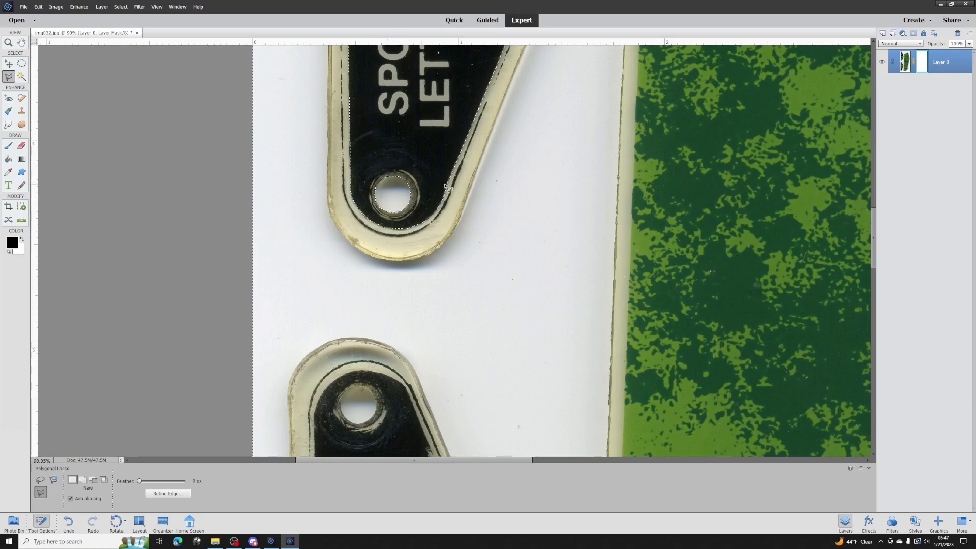
# Paint black on the mask with a brush of about 590 px around the upper black plastic and over its holes.
pyautogui.keyDown('alt'); pyautogui.scroll(-8, 446, 187); pyautogui.keyUp('alt')
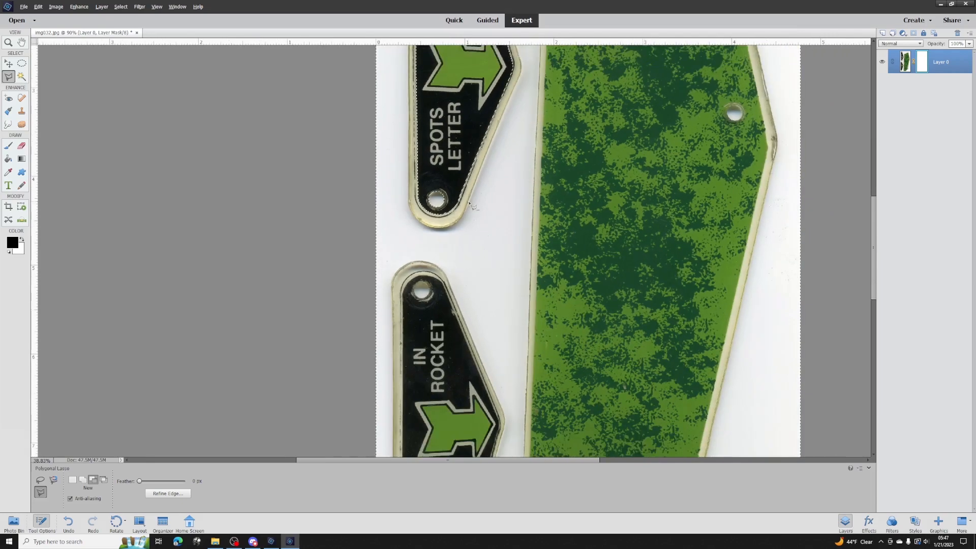
pyautogui.scroll(5, 471, 205)
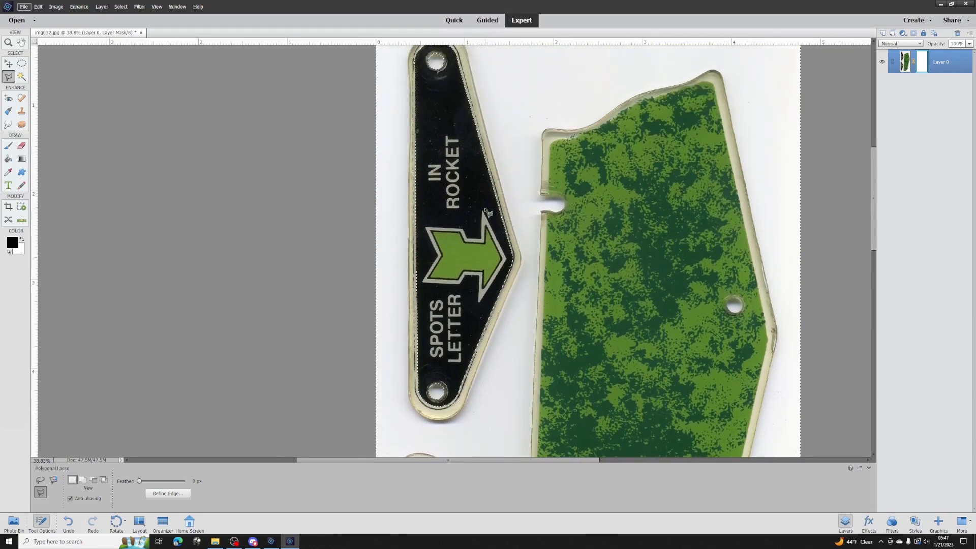
pyautogui.scroll(1, 485, 209)
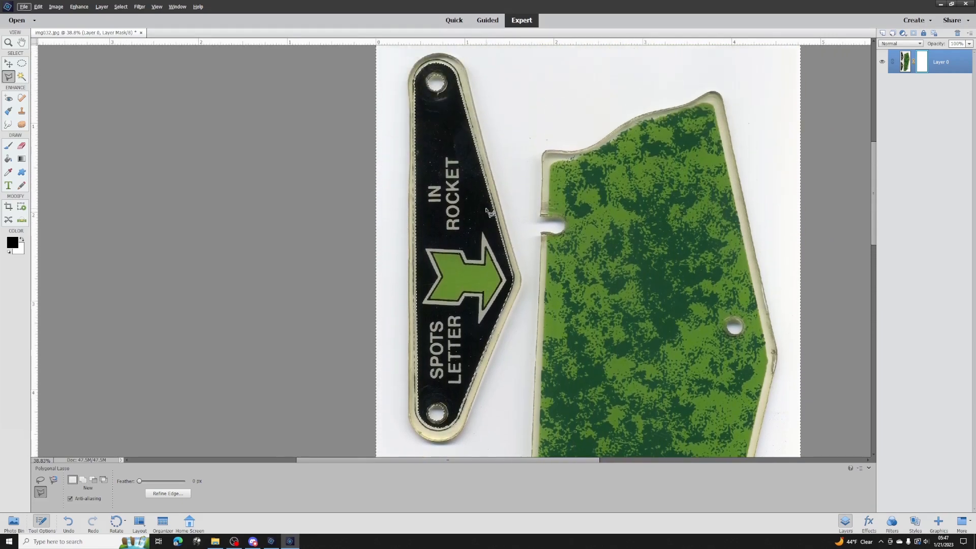
pyautogui.click(9, 147)
pyautogui.moveTo(168, 495); pyautogui.dragTo(154, 496)
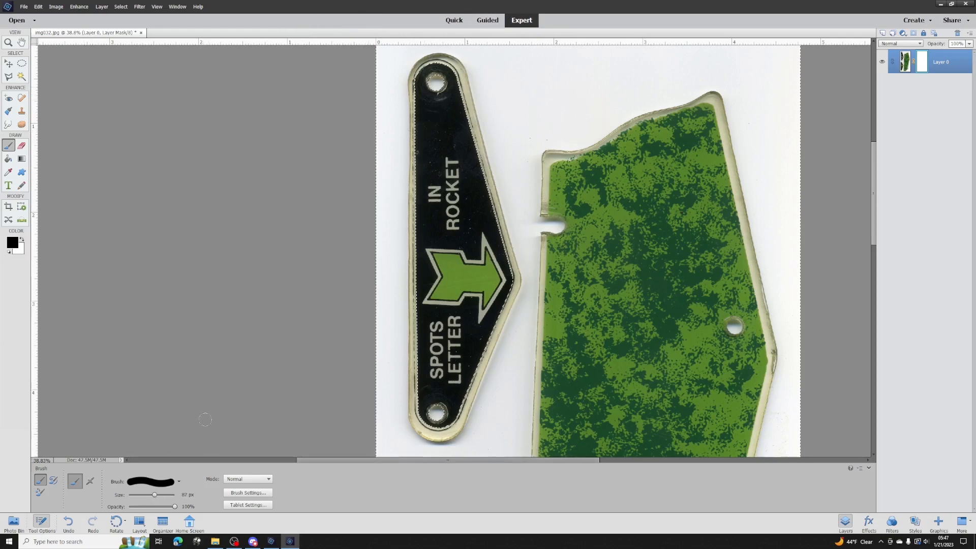
pyautogui.moveTo(154, 495); pyautogui.dragTo(163, 496)
pyautogui.moveTo(413, 81)
pyautogui.mouseDown()
pyautogui.moveTo(436, 98)
pyautogui.moveTo(501, 259)
pyautogui.moveTo(432, 427)
pyautogui.moveTo(407, 326)
pyautogui.moveTo(407, 103)
pyautogui.moveTo(402, 411)
pyautogui.moveTo(436, 166)
pyautogui.mouseUp()
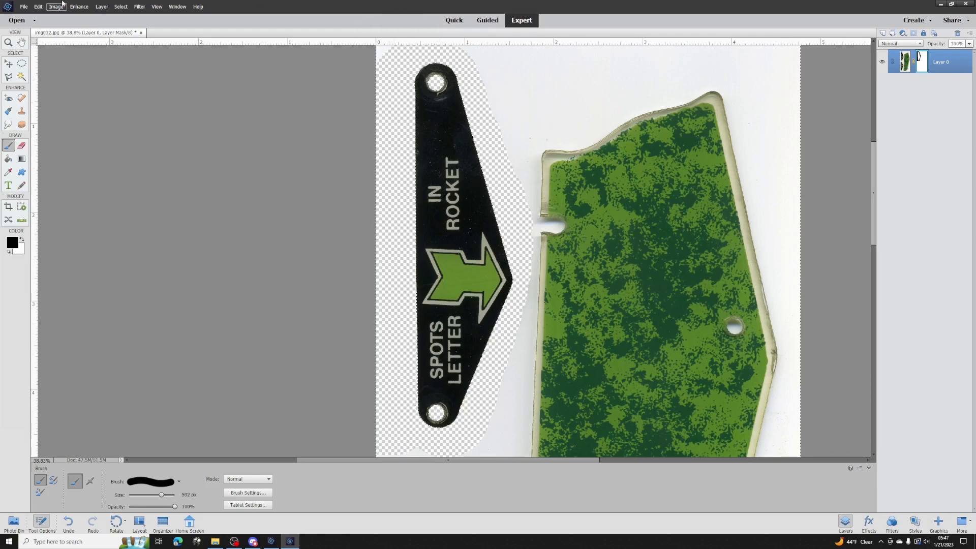
# Switch to the Elliptical Marquee tool and disable the layer mask to show the unmasked scan.
pyautogui.press('m')
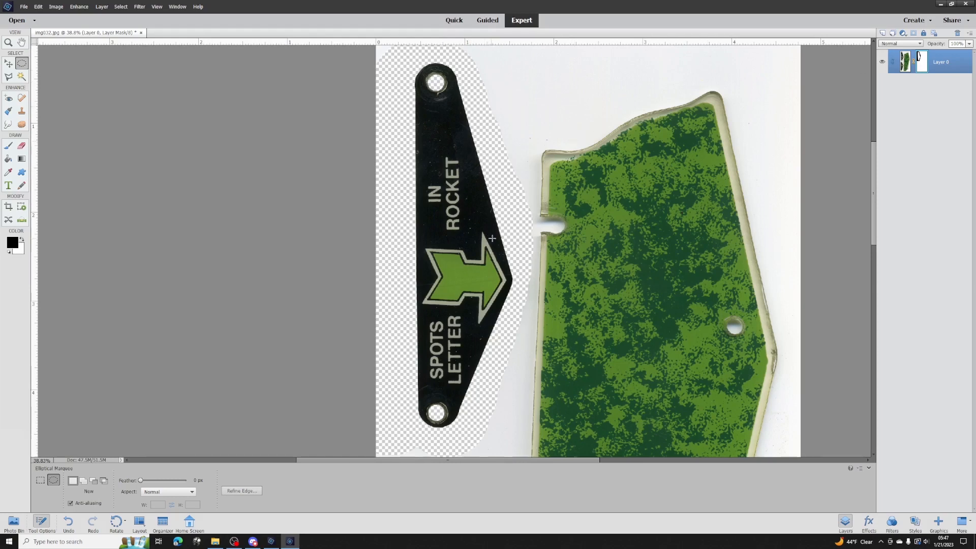
pyautogui.keyDown('shift'); pyautogui.click(921, 62); pyautogui.keyUp('shift')
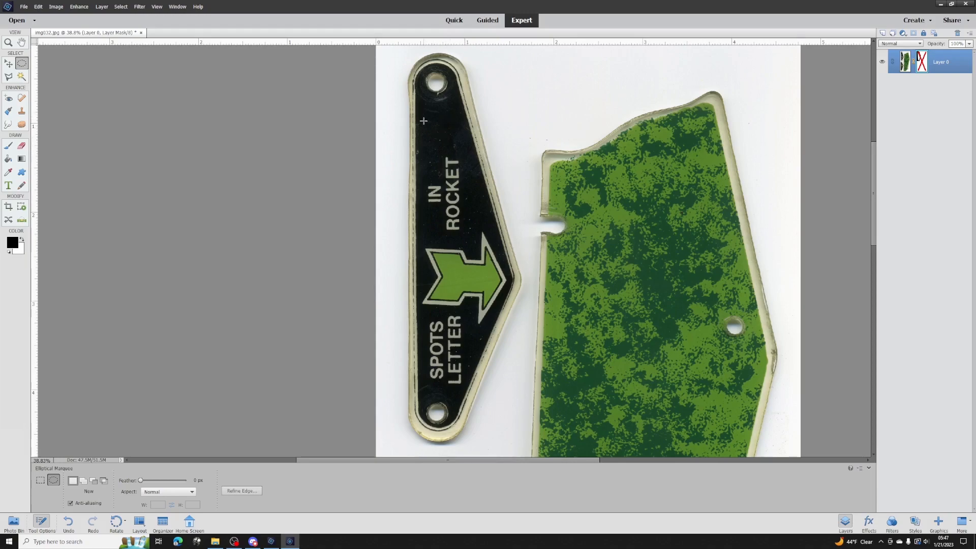
# Select the thin black outline running around the upper black plastic with the Magic Wand, adding its separate segments to the selection.
pyautogui.keyDown('alt'); pyautogui.scroll(3, 419, 106); pyautogui.keyUp('alt')
pyautogui.scroll(3, 418, 105)
pyautogui.keyDown('alt'); pyautogui.scroll(2, 461, 104); pyautogui.keyUp('alt')
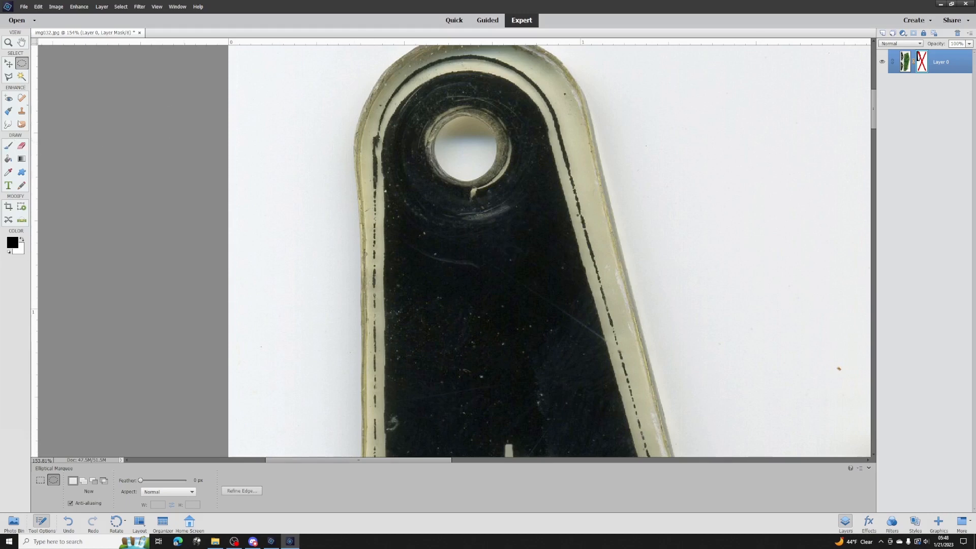
pyautogui.click(22, 77)
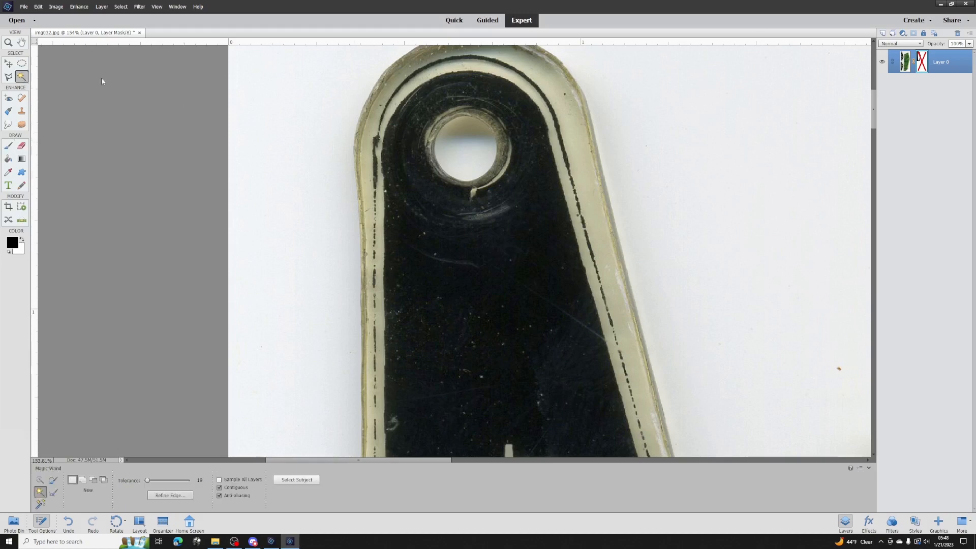
pyautogui.click(410, 77)
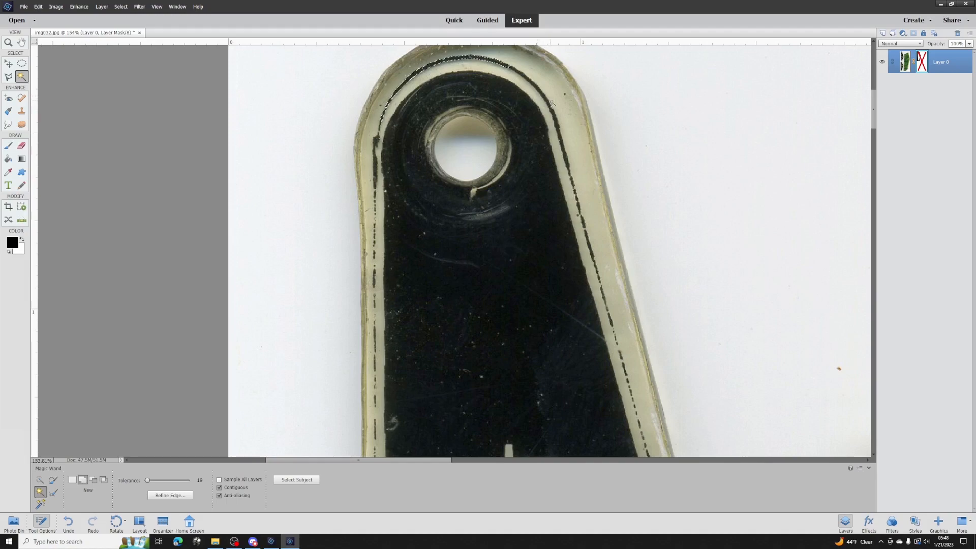
pyautogui.keyDown('shift'); pyautogui.click(571, 175); pyautogui.keyUp('shift')
pyautogui.scroll(-2, 573, 177)
pyautogui.keyDown('shift'); pyautogui.click(584, 231); pyautogui.keyUp('shift')
pyautogui.scroll(-10, 585, 230)
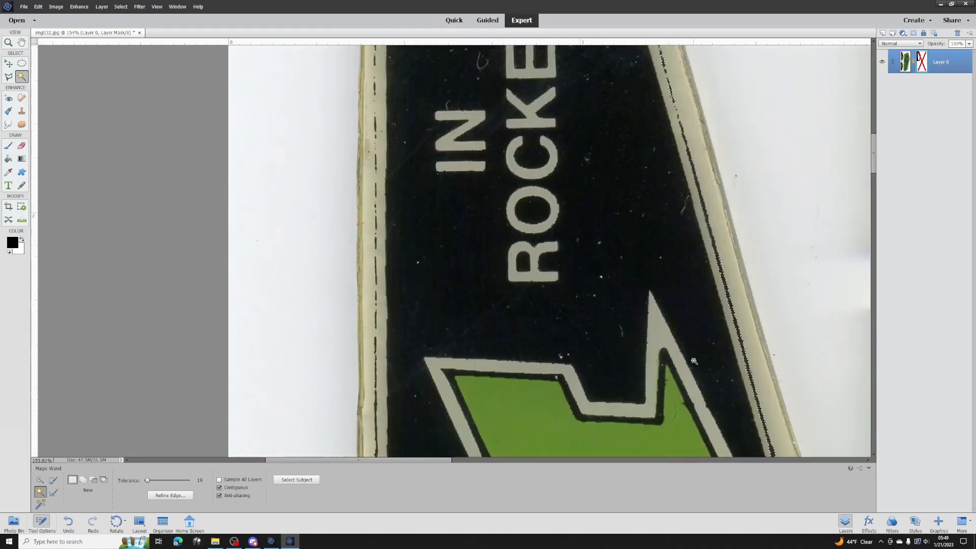
pyautogui.scroll(10, 381, 239)
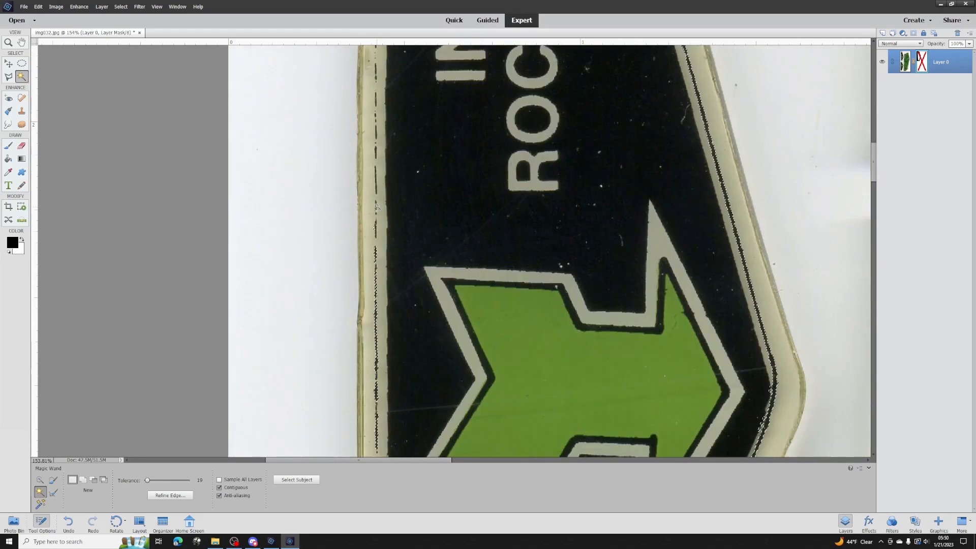
pyautogui.scroll(1, 376, 205)
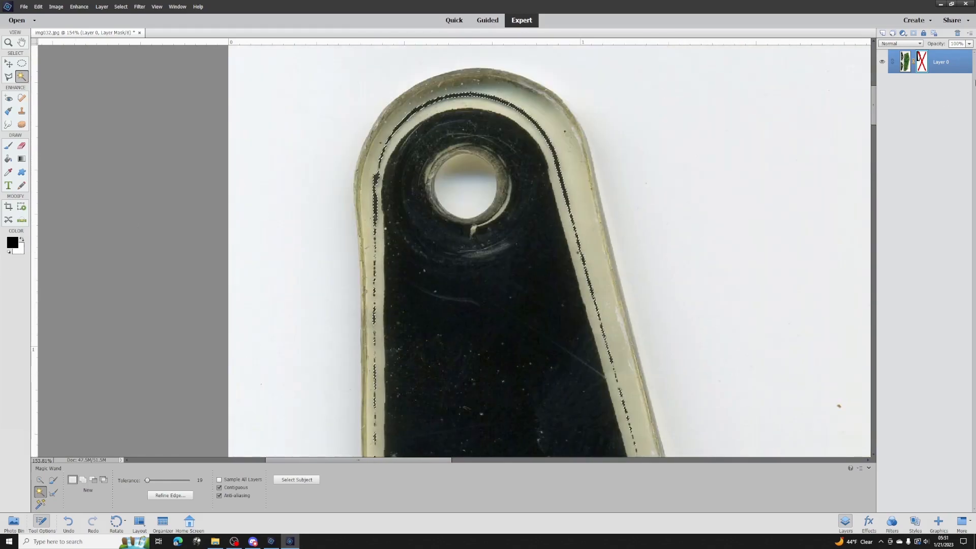
# Re-enable the layer mask and paint white inside the selection with a 590 px brush to restore the thin outline around the upper black plastic.
pyautogui.keyDown('shift'); pyautogui.click(921, 71); pyautogui.keyUp('shift')
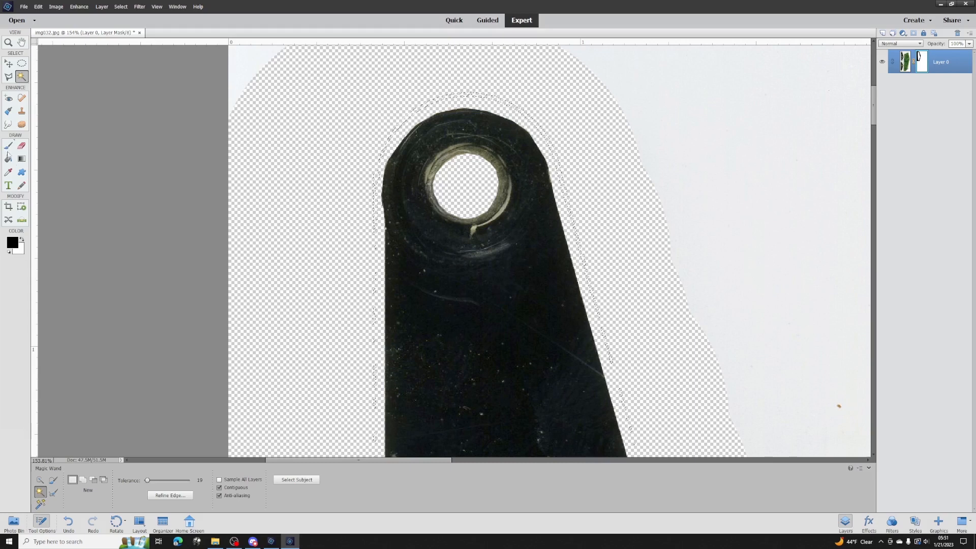
pyautogui.click(23, 238)
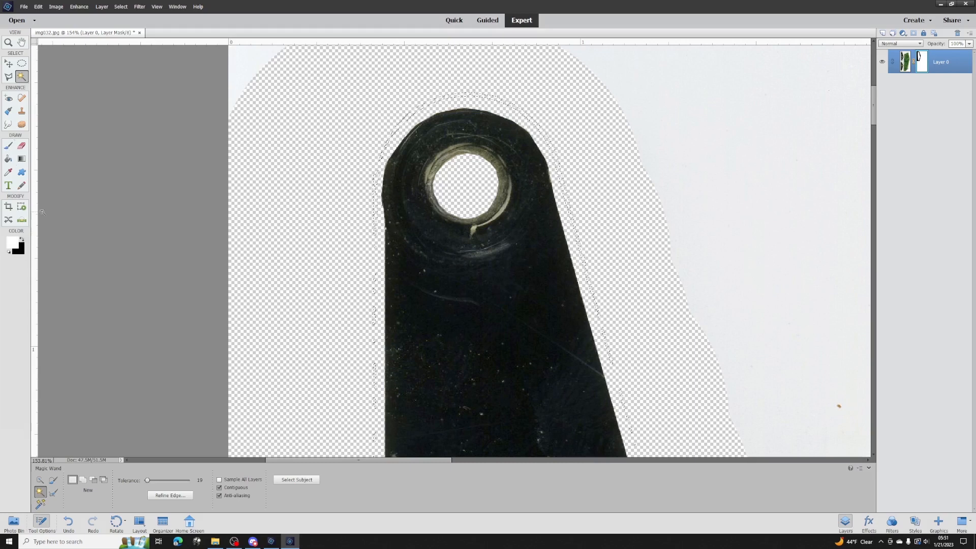
pyautogui.click(8, 146)
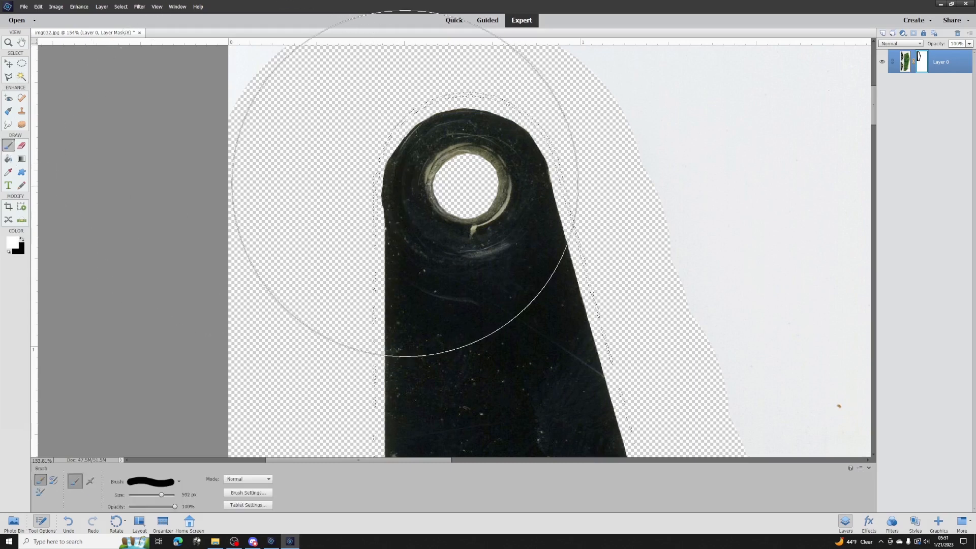
pyautogui.moveTo(445, 208)
pyautogui.mouseDown()
pyautogui.moveTo(488, 224)
pyautogui.moveTo(477, 254)
pyautogui.mouseUp()
pyautogui.scroll(-5, 476, 255)
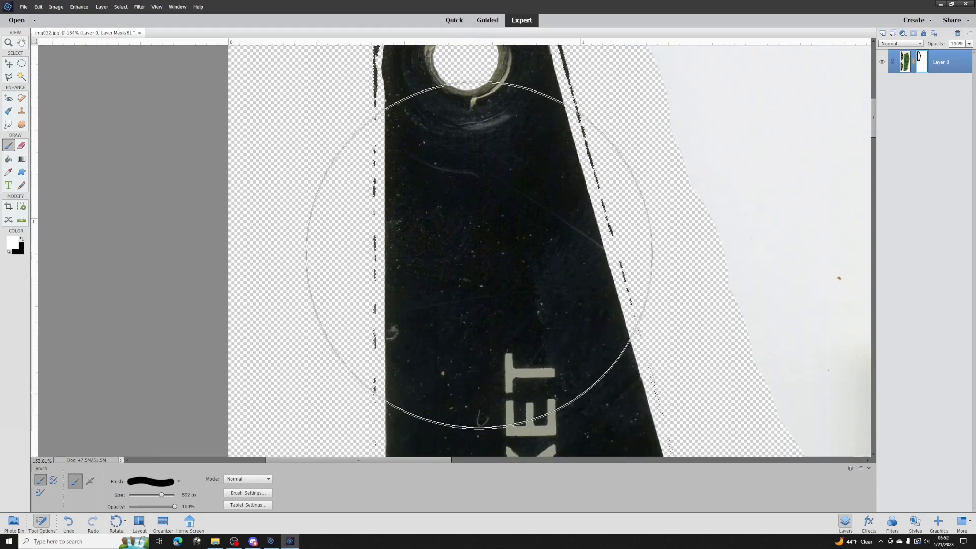
pyautogui.scroll(-10, 484, 266)
pyautogui.keyDown('alt'); pyautogui.scroll(-9, 601, 367); pyautogui.keyUp('alt')
pyautogui.scroll(-3, 600, 367)
pyautogui.click(22, 63)
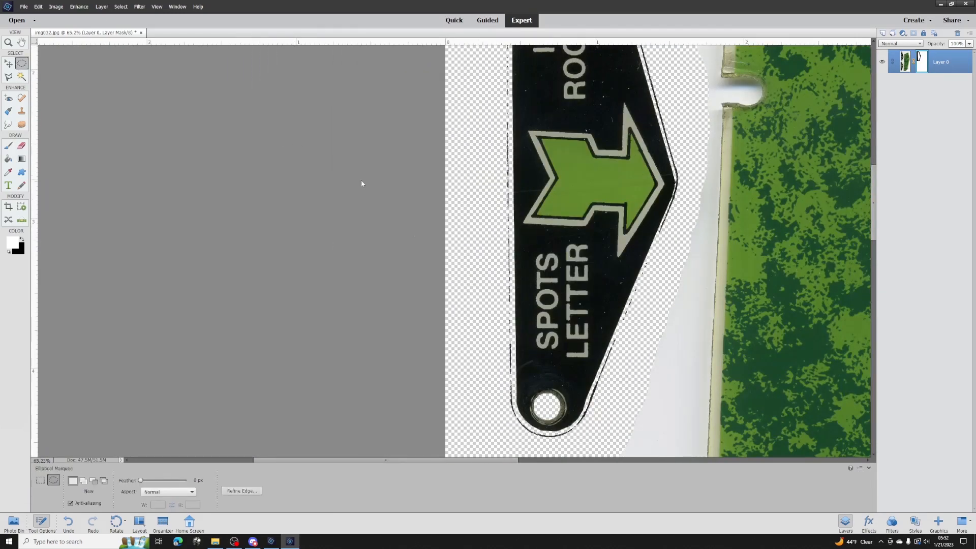
pyautogui.keyDown('alt'); pyautogui.scroll(-6, 507, 212); pyautogui.keyUp('alt')
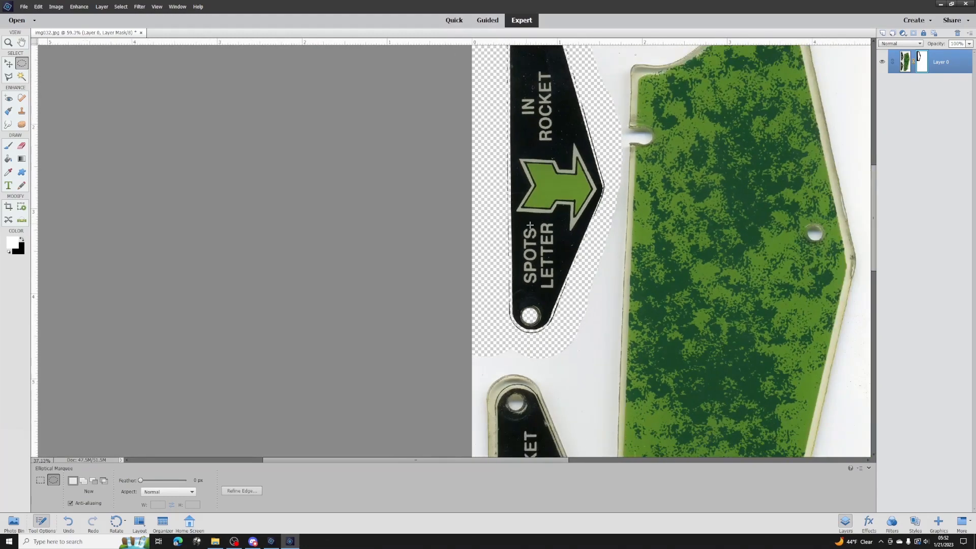
pyautogui.scroll(2, 531, 231)
pyautogui.scroll(2, 532, 230)
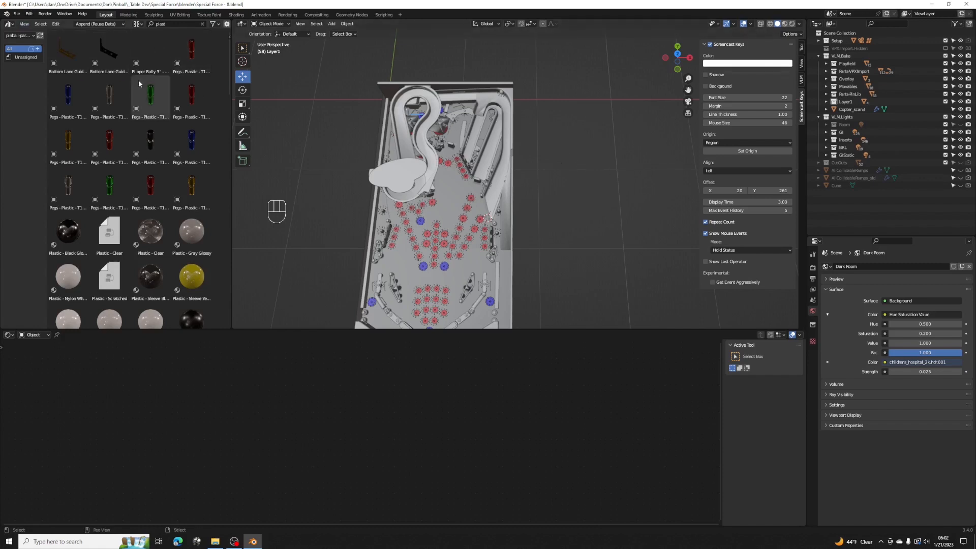
# Switch to Blender and check in the preferences whether the Import Images as Planes add-on is enabled.
pyautogui.click(16, 13)
pyautogui.moveTo(24, 118)
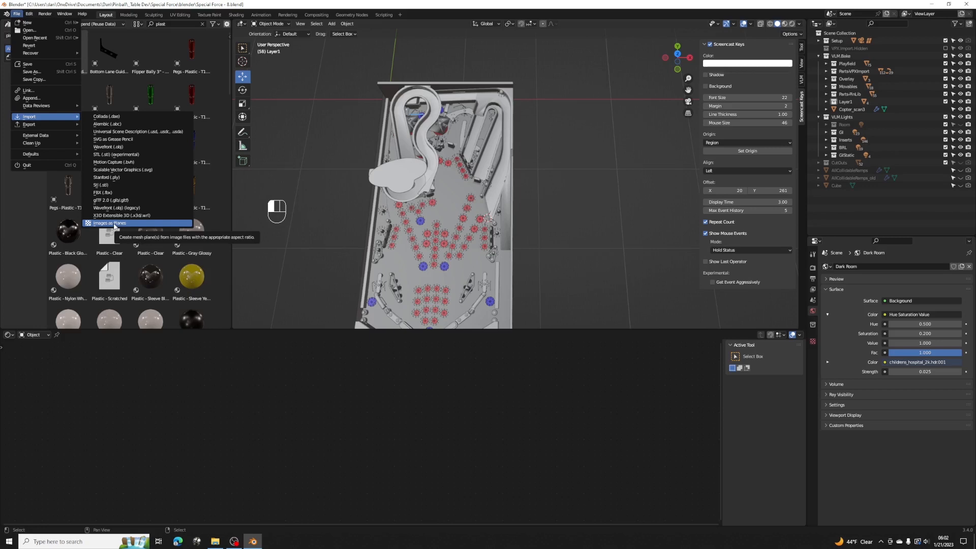
pyautogui.click(29, 14)
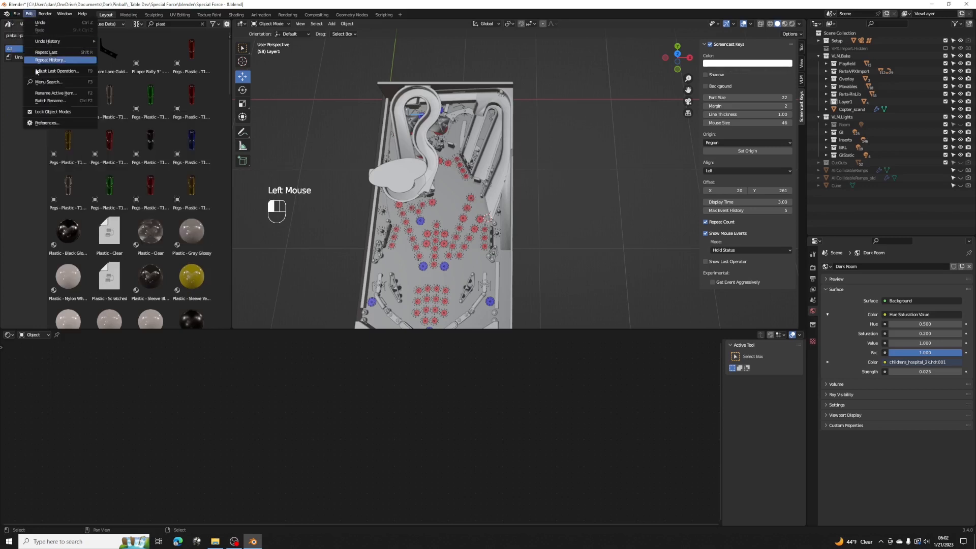
pyautogui.click(45, 123)
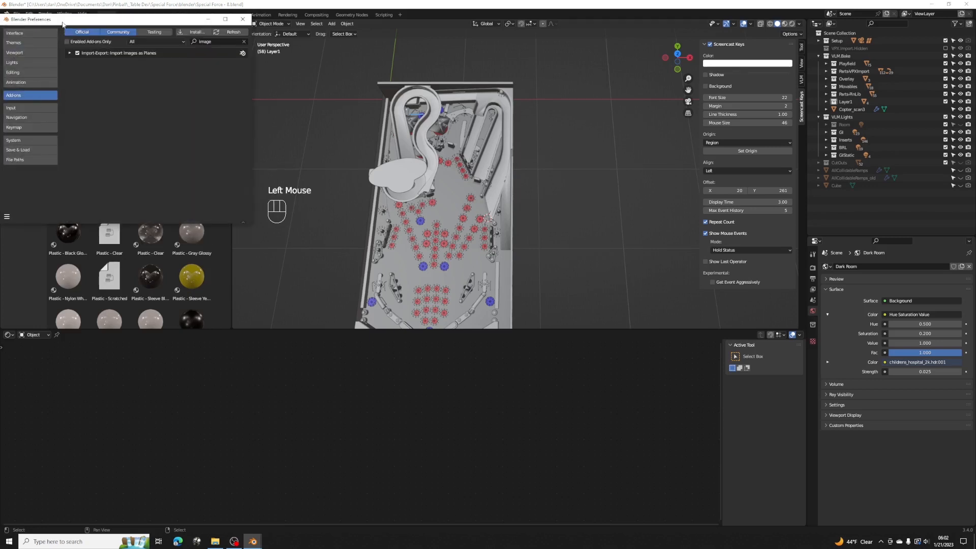
pyautogui.moveTo(62, 21); pyautogui.dragTo(116, 40)
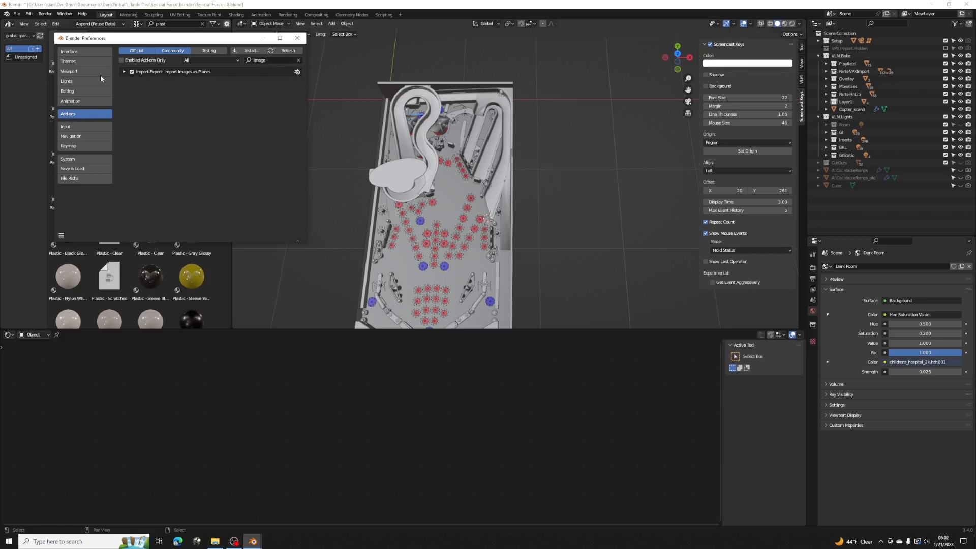
pyautogui.click(299, 38)
# Import plastics1.png from the plastics folder as an image plane.
pyautogui.click(17, 14)
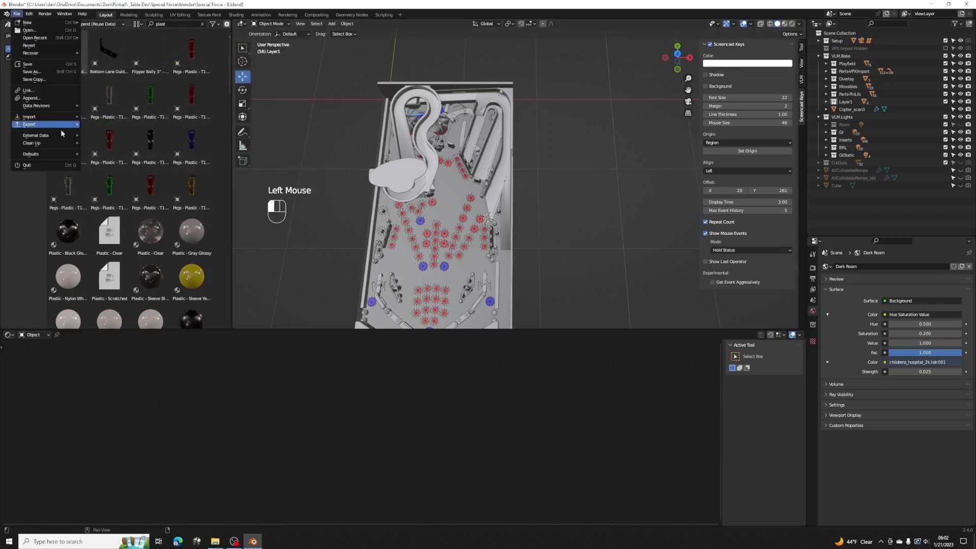
pyautogui.moveTo(46, 117)
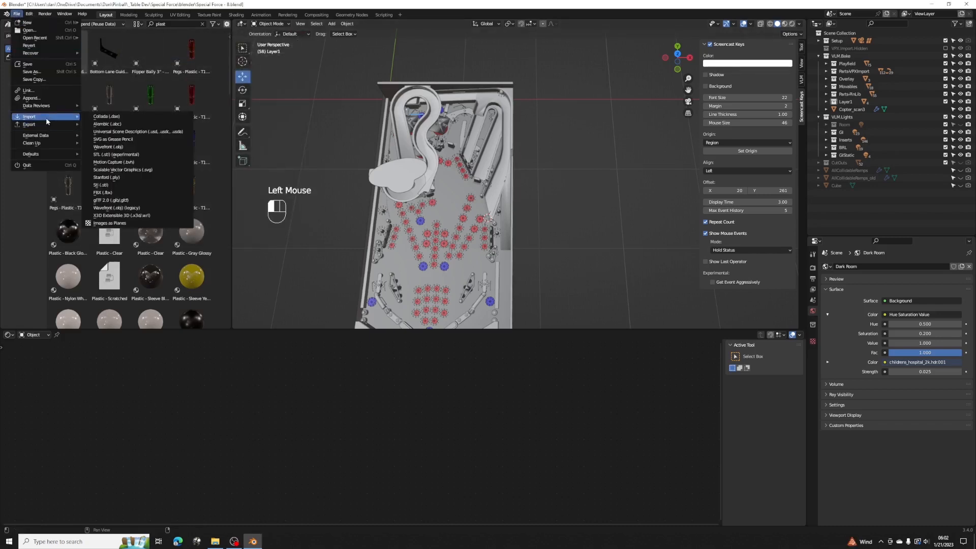
pyautogui.click(144, 224)
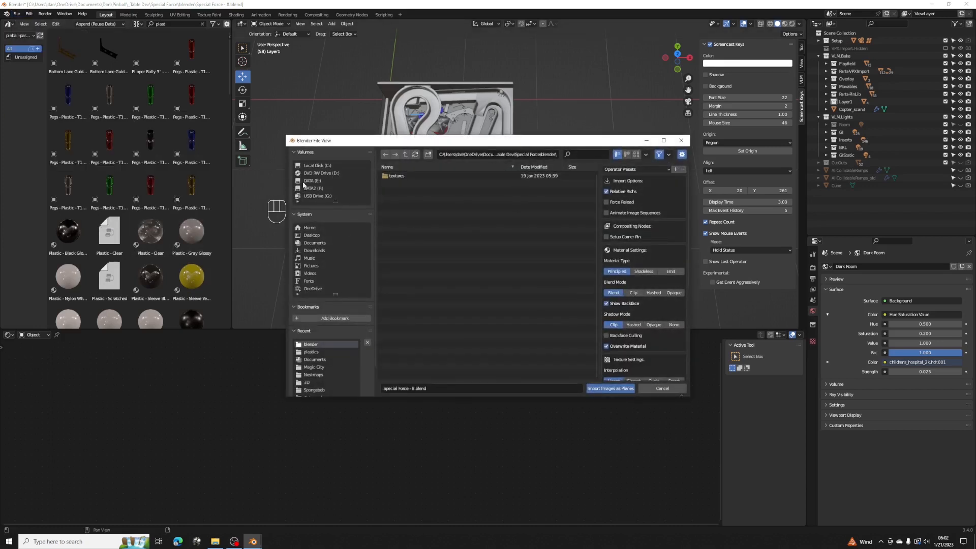
pyautogui.click(405, 154)
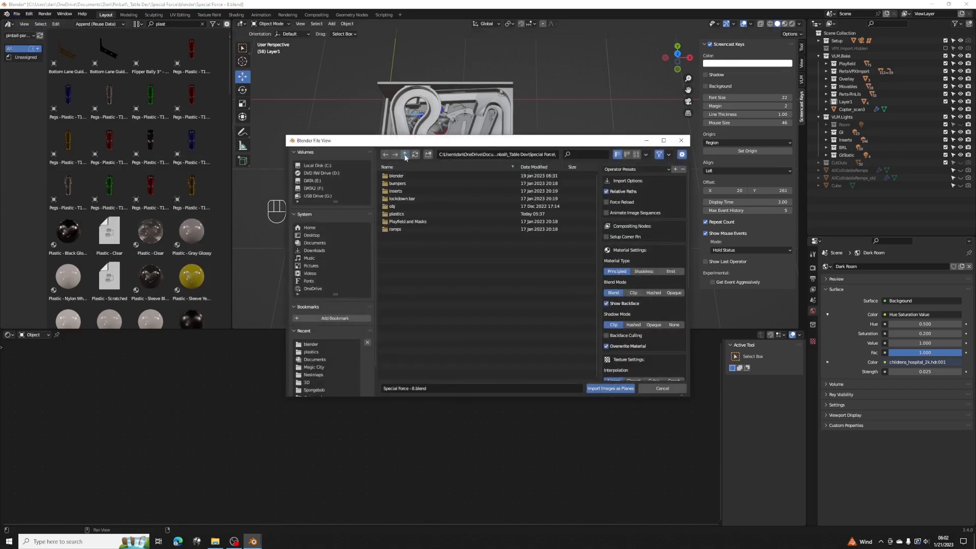
pyautogui.click(399, 214)
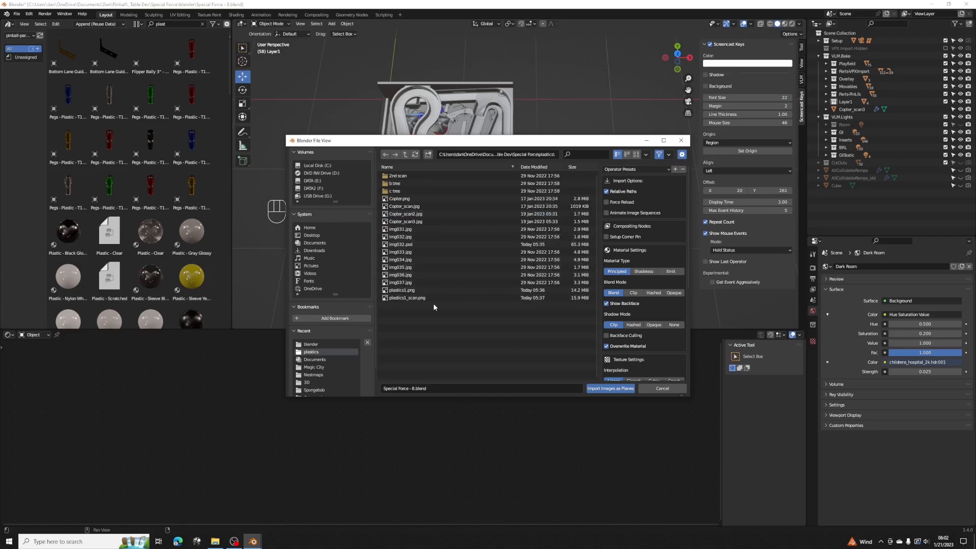
pyautogui.click(391, 292)
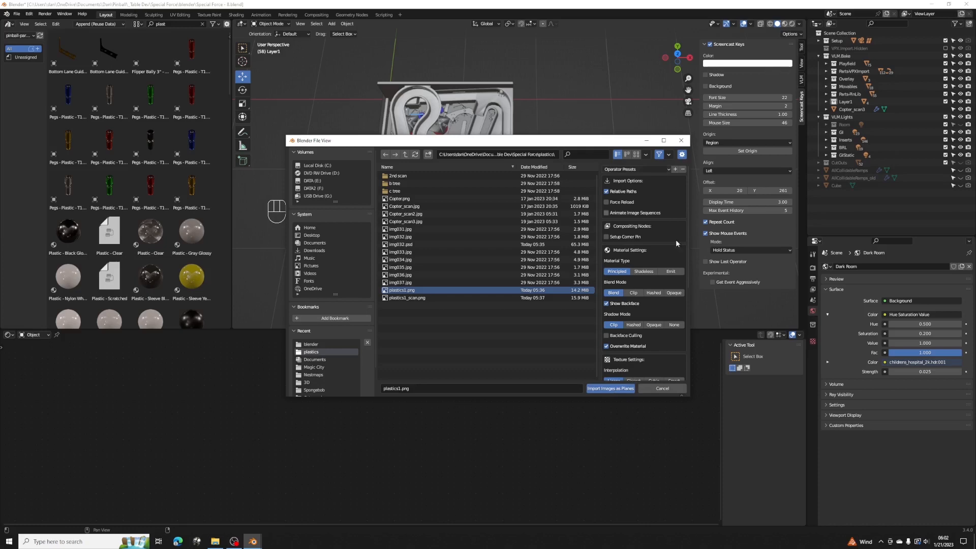
pyautogui.click(610, 389)
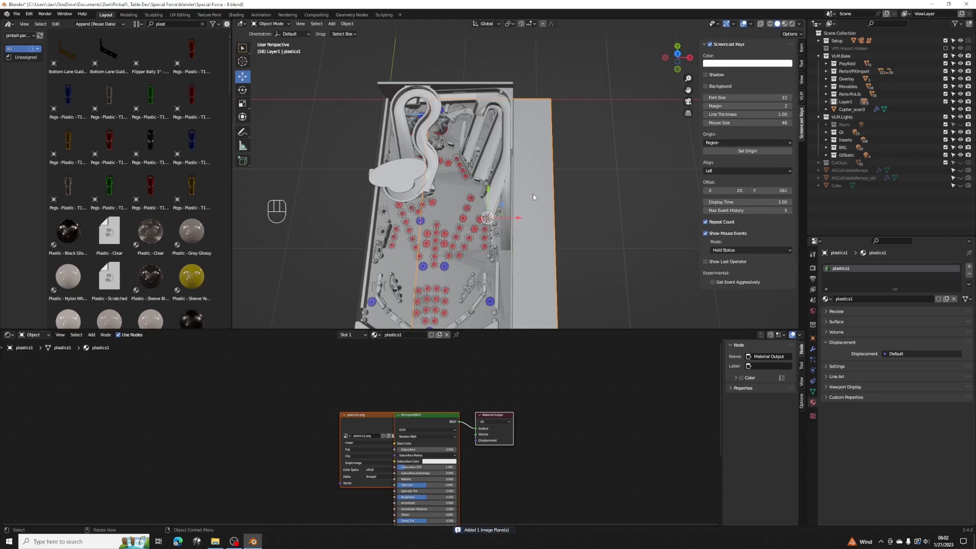
# In top view, move the plastics1 plane beside the table by about 18.3" in X and -2.0" in Y, and scale it to about 0.308.
pyautogui.scroll(-3, 534, 198)
pyautogui.scroll(1, 533, 200)
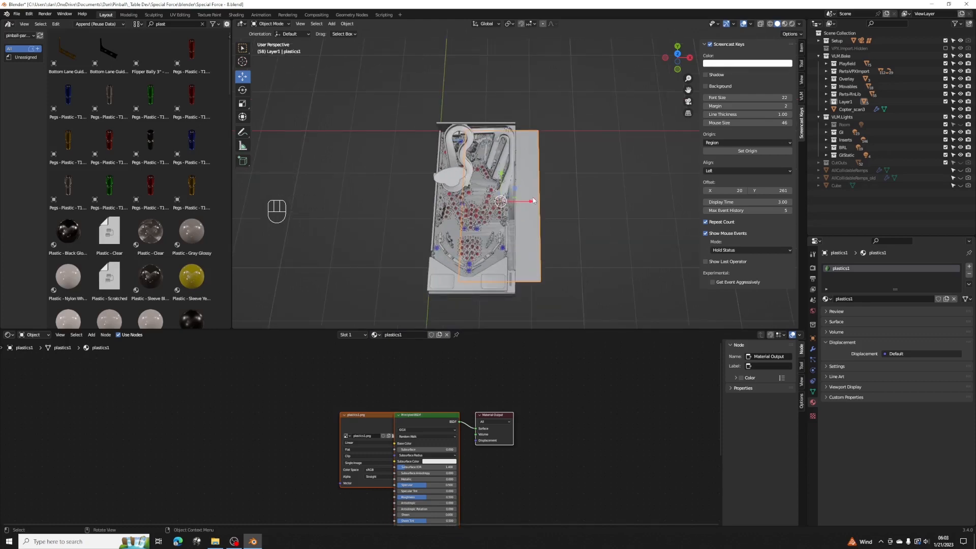
pyautogui.press('KP_7')
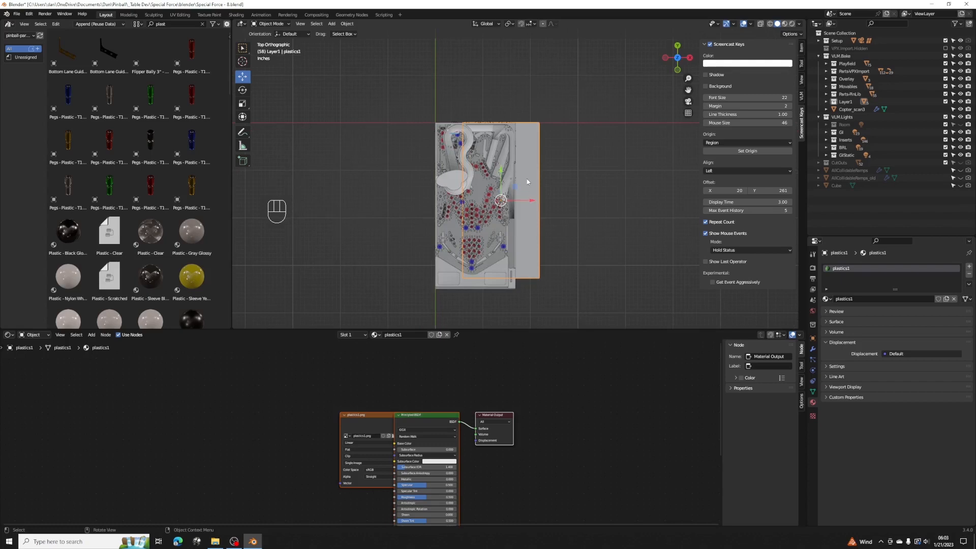
pyautogui.press('g')
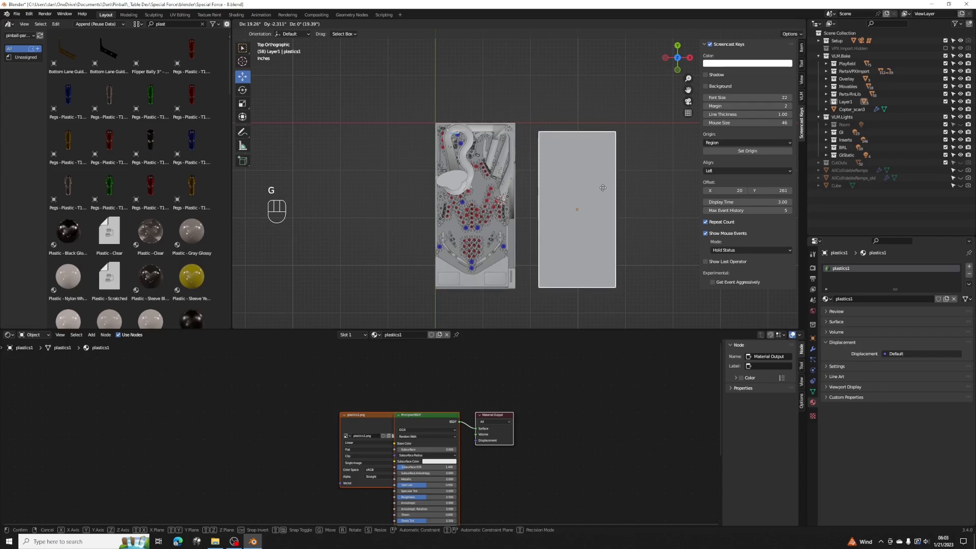
pyautogui.click(604, 190)
pyautogui.scroll(2, 603, 190)
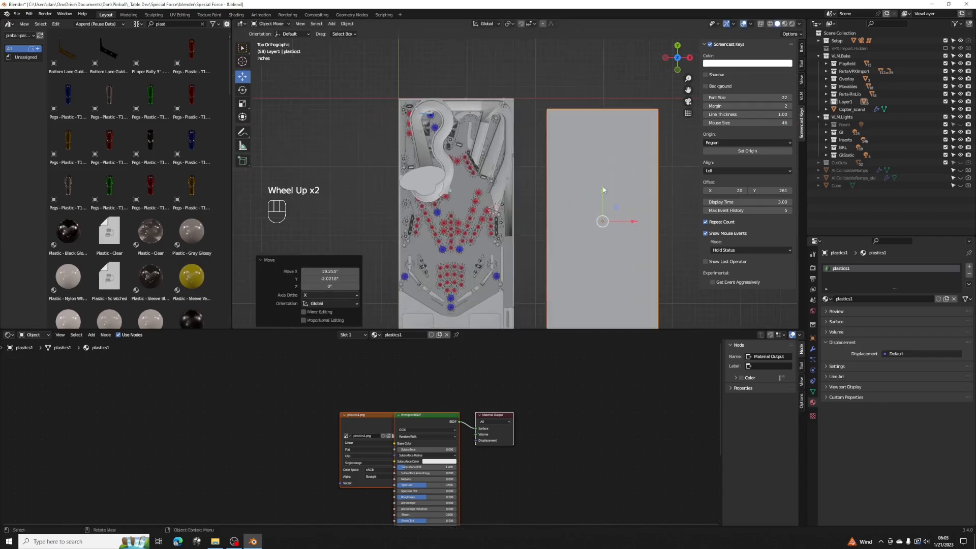
pyautogui.scroll(-1, 604, 188)
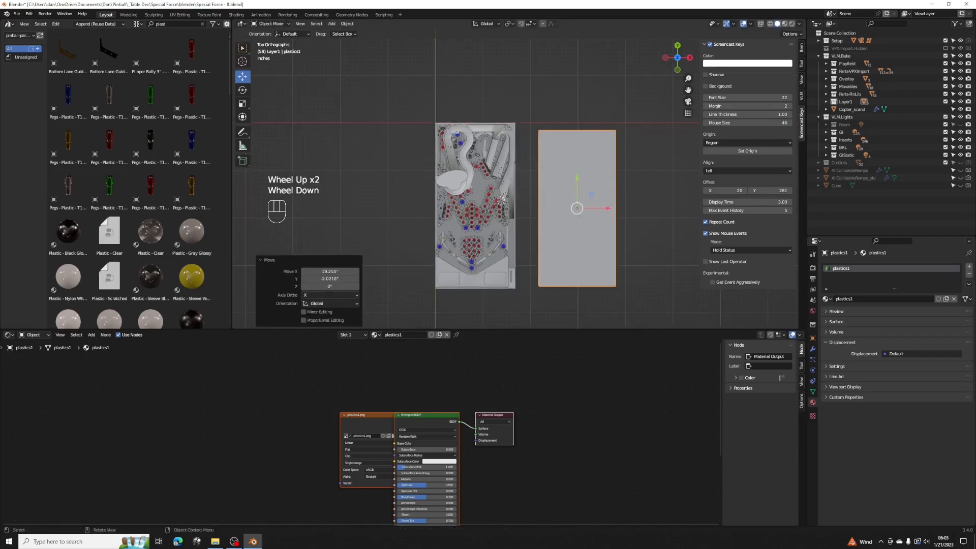
pyautogui.press('s')
pyautogui.click(582, 227)
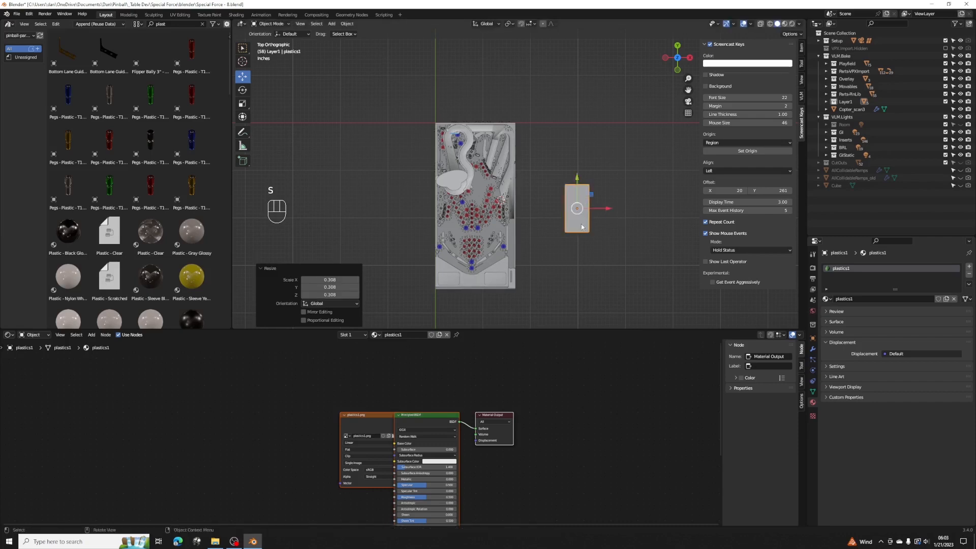
# Examine the imported plastics artwork and its thin outlines close up in Material Preview shading.
pyautogui.scroll(3, 582, 226)
pyautogui.scroll(-1, 595, 231)
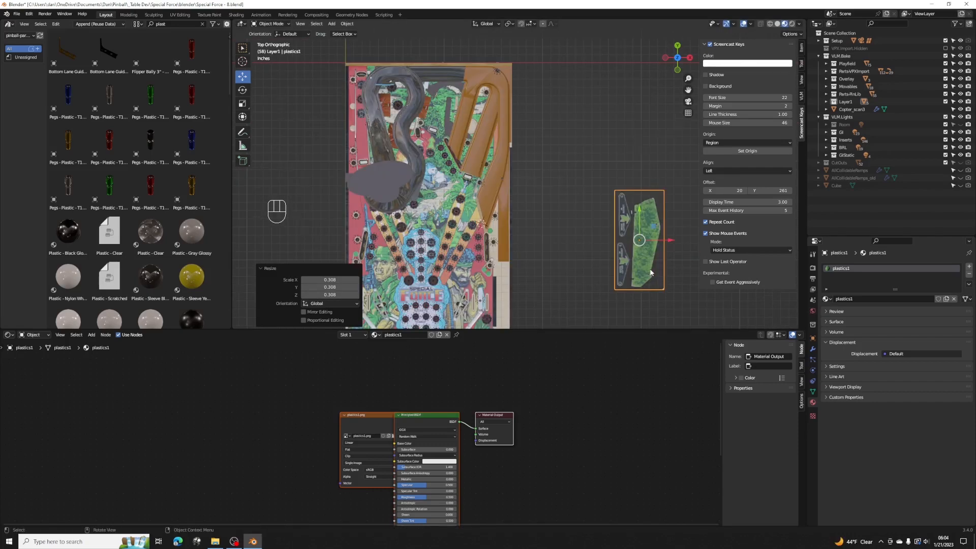
pyautogui.scroll(3, 650, 269)
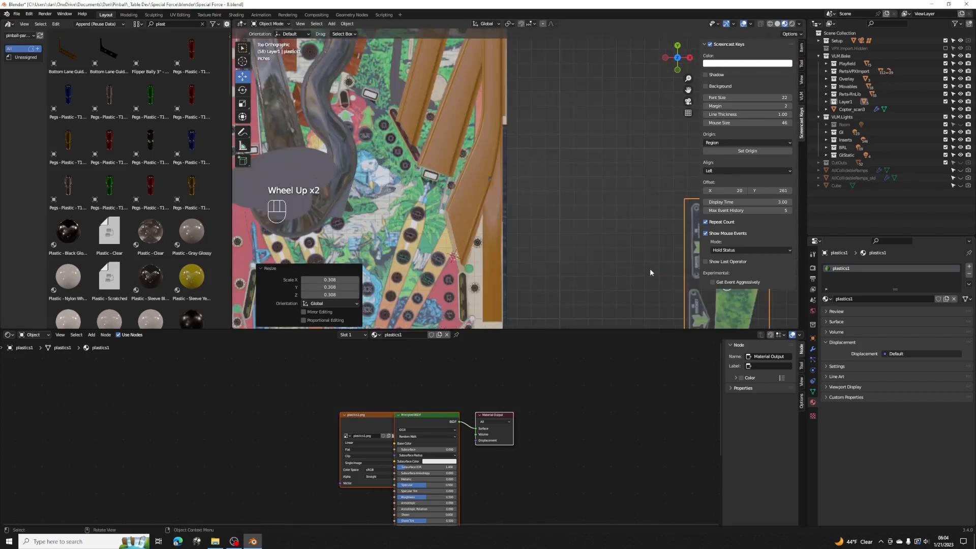
pyautogui.keyDown('shift'); pyautogui.moveTo(656, 266); pyautogui.dragTo(529, 213, button='middle'); pyautogui.keyUp('shift')
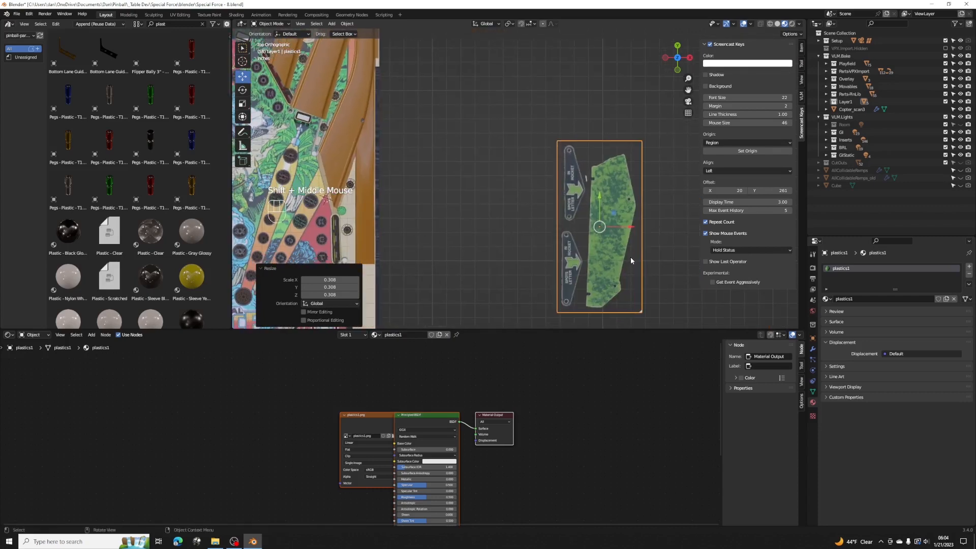
pyautogui.scroll(1, 630, 257)
pyautogui.keyDown('shift'); pyautogui.moveTo(635, 248); pyautogui.dragTo(518, 164, button='middle'); pyautogui.keyUp('shift')
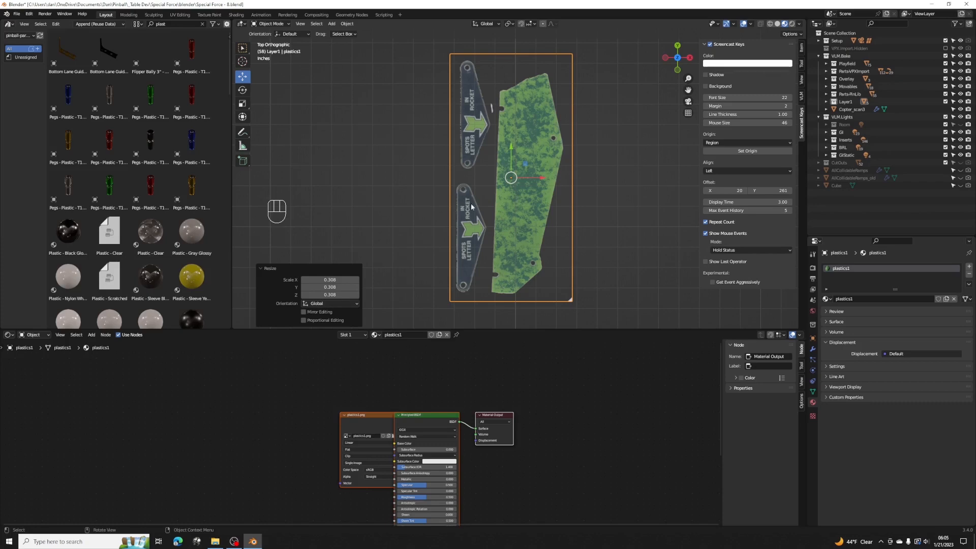
pyautogui.keyDown('shift'); pyautogui.scroll(-1, 468, 206); pyautogui.keyUp('shift')
pyautogui.keyDown('shift'); pyautogui.scroll(-2, 469, 209); pyautogui.keyUp('shift')
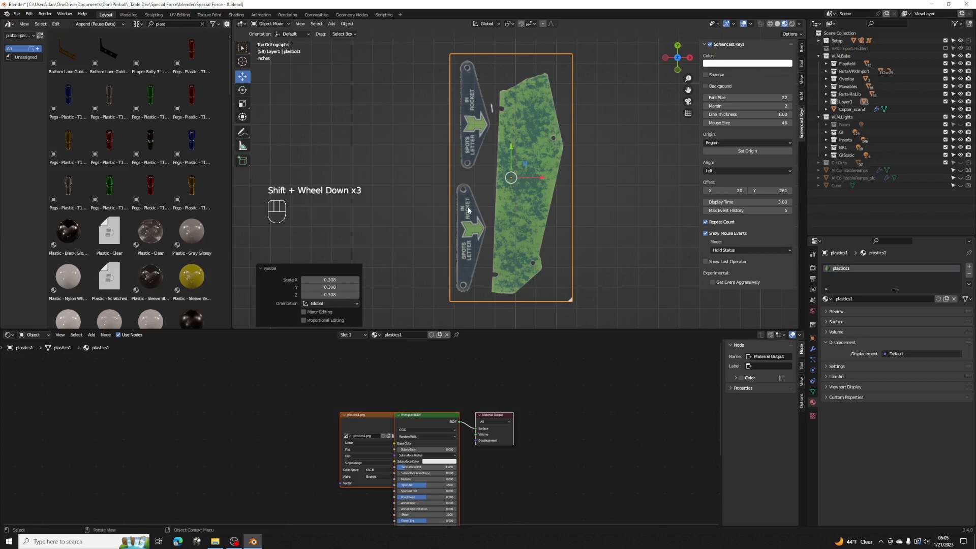
# Move the plastics1 plane onto the playfield's right slingshot area, by about -20.3" in X and -6" in Y.
pyautogui.scroll(-3, 464, 220)
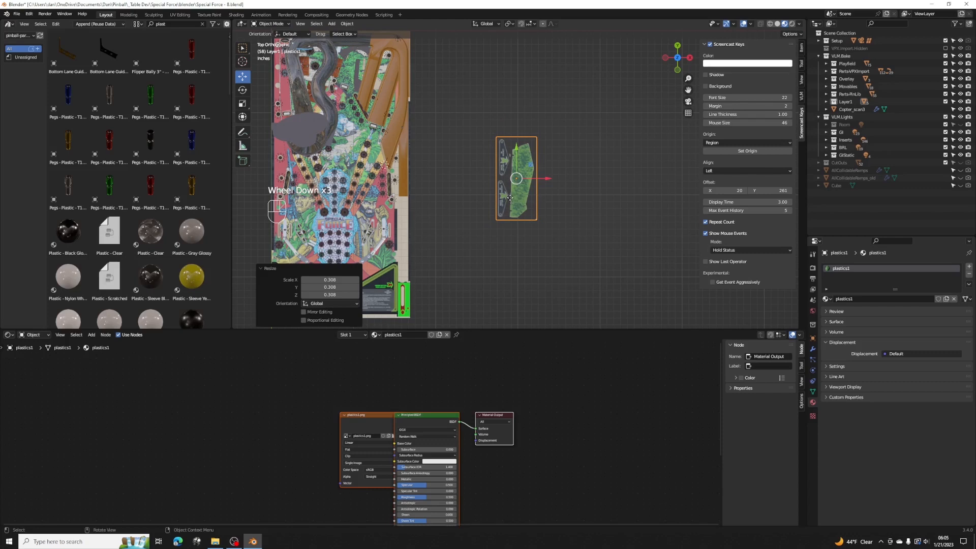
pyautogui.press('g')
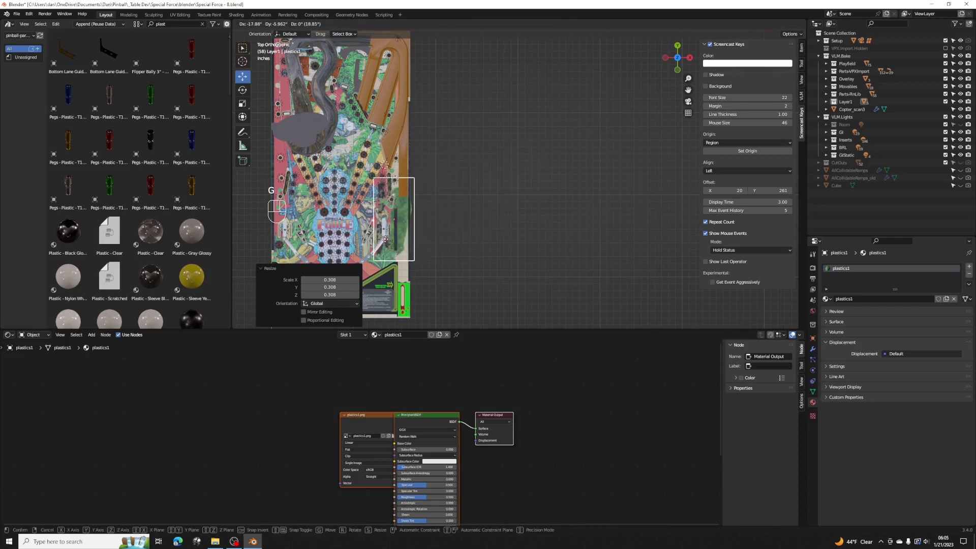
pyautogui.click(371, 242)
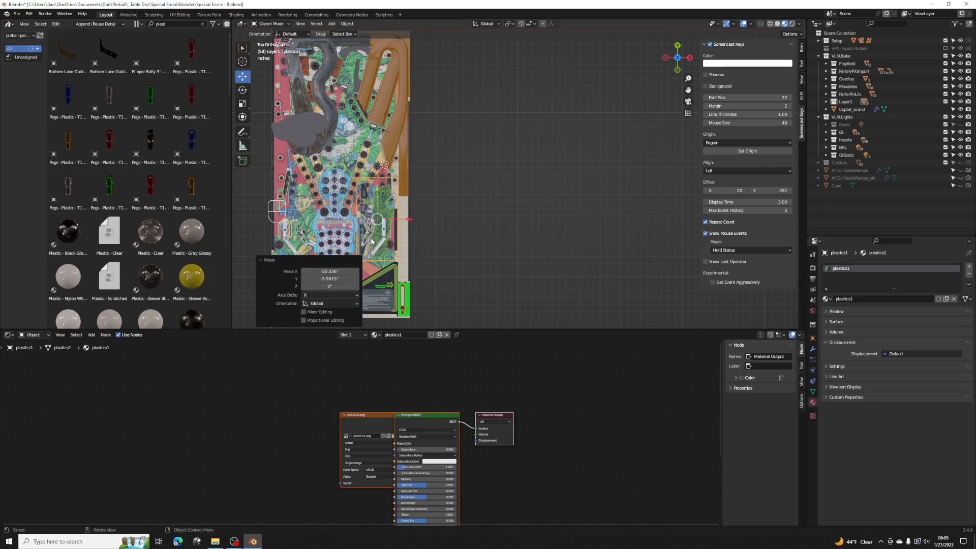
# Raise the plastics1 plane along Z by about 1.45" so it sits above the playfield parts.
pyautogui.keyDown('shift'); pyautogui.moveTo(374, 242); pyautogui.dragTo(558, 217, button='middle'); pyautogui.keyUp('shift')
pyautogui.scroll(3, 548, 217)
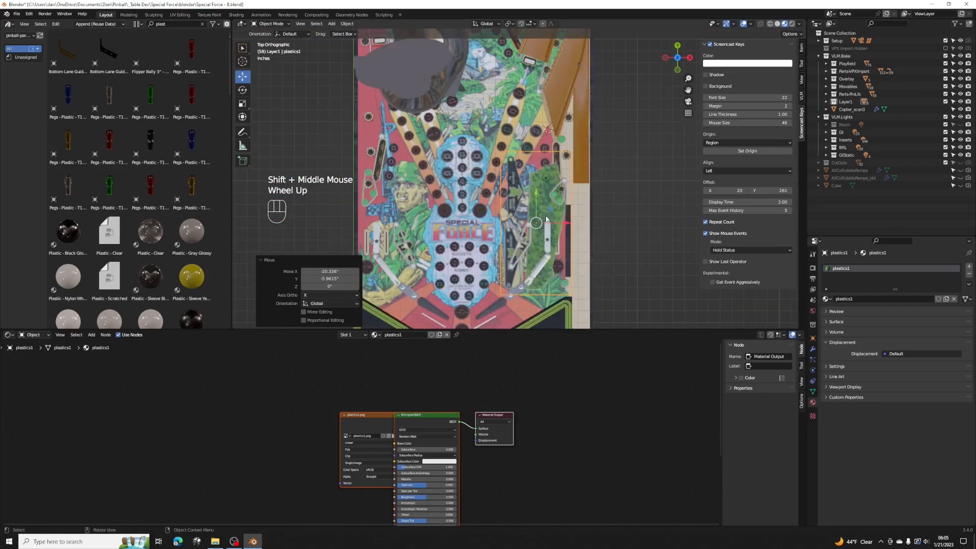
pyautogui.moveTo(545, 256); pyautogui.dragTo(540, 230, button='middle')
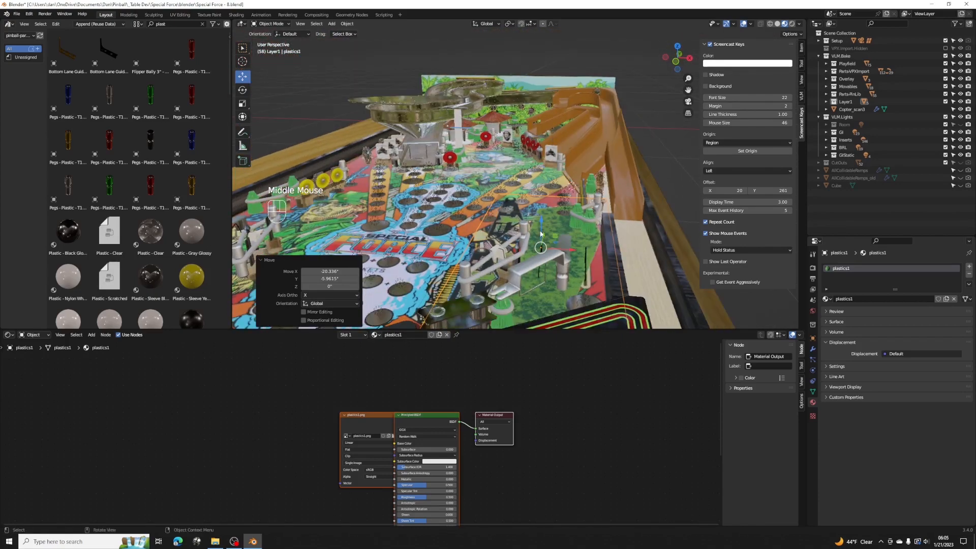
pyautogui.press('g')
pyautogui.press('z')
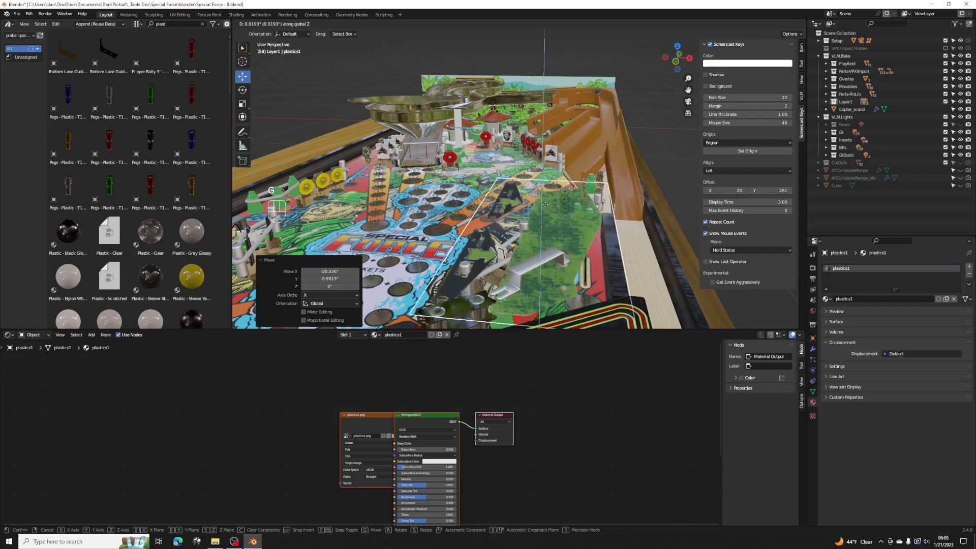
pyautogui.click(545, 198)
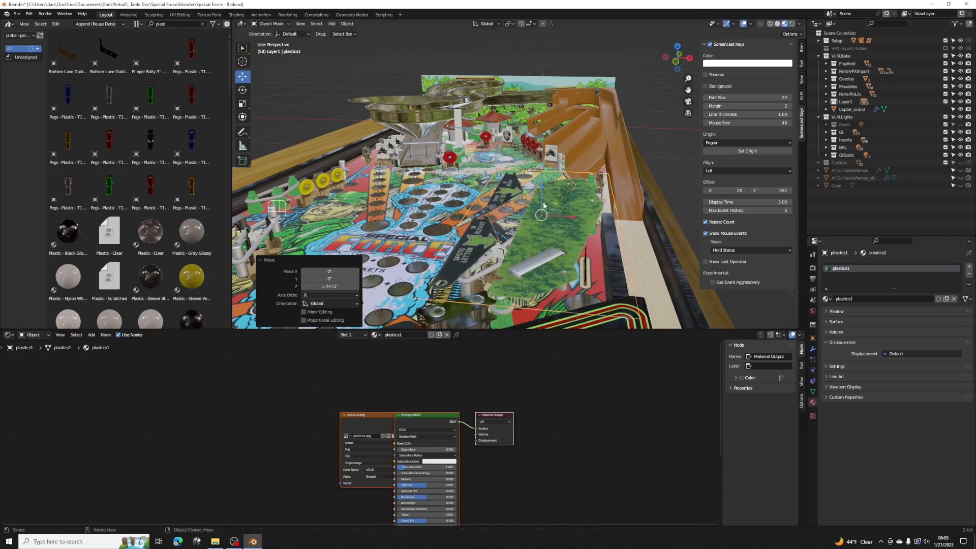
# In top view, rotate the plastics1 plane clockwise by about 25.2° and shift it about 1.76" in X and -0.54" in Y.
pyautogui.press('KP_7')
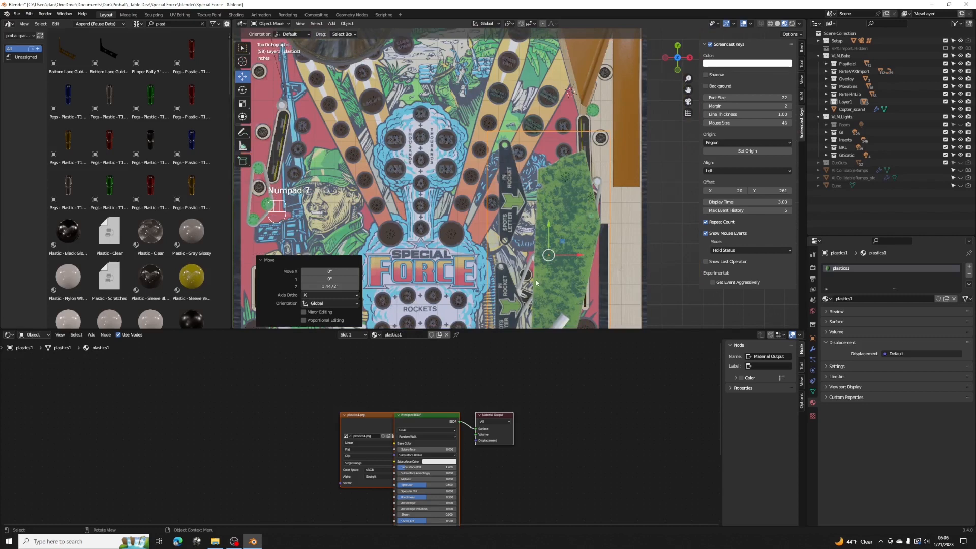
pyautogui.keyDown('shift'); pyautogui.moveTo(538, 239); pyautogui.dragTo(559, 161, button='middle'); pyautogui.keyUp('shift')
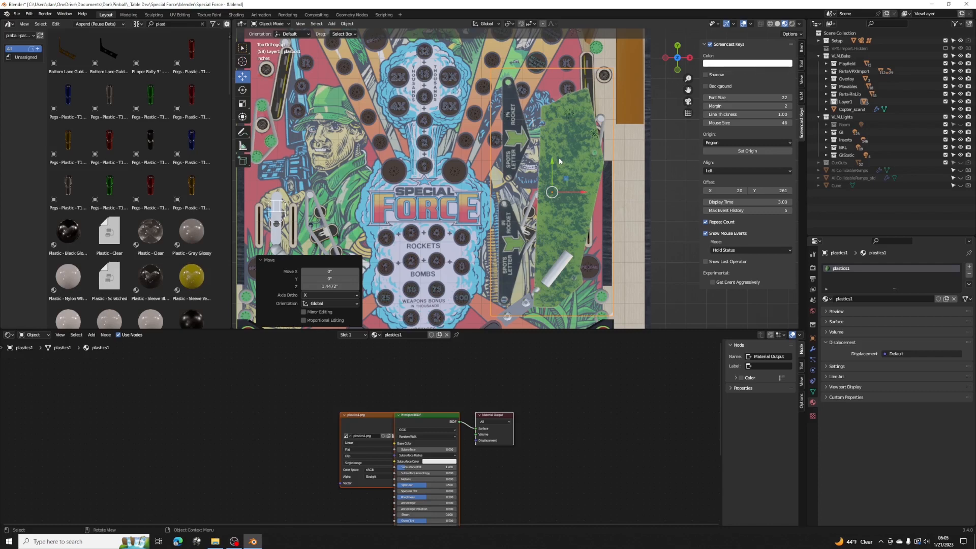
pyautogui.keyDown('shift'); pyautogui.moveTo(526, 202); pyautogui.dragTo(532, 155, button='middle'); pyautogui.keyUp('shift')
pyautogui.scroll(2, 529, 200)
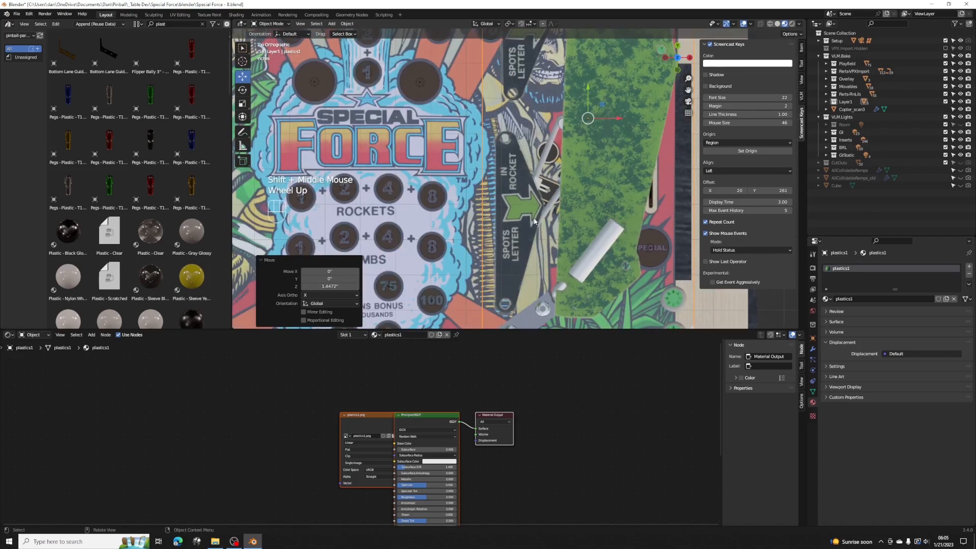
pyautogui.press('shift')
pyautogui.moveTo(449, 218)
pyautogui.keyDown('shift'); pyautogui.mouseDown(button='middle')
pyautogui.moveTo(564, 205)
pyautogui.moveTo(527, 200)
pyautogui.moveTo(477, 225)
pyautogui.moveTo(452, 213)
pyautogui.mouseUp(button='middle'); pyautogui.keyUp('shift')
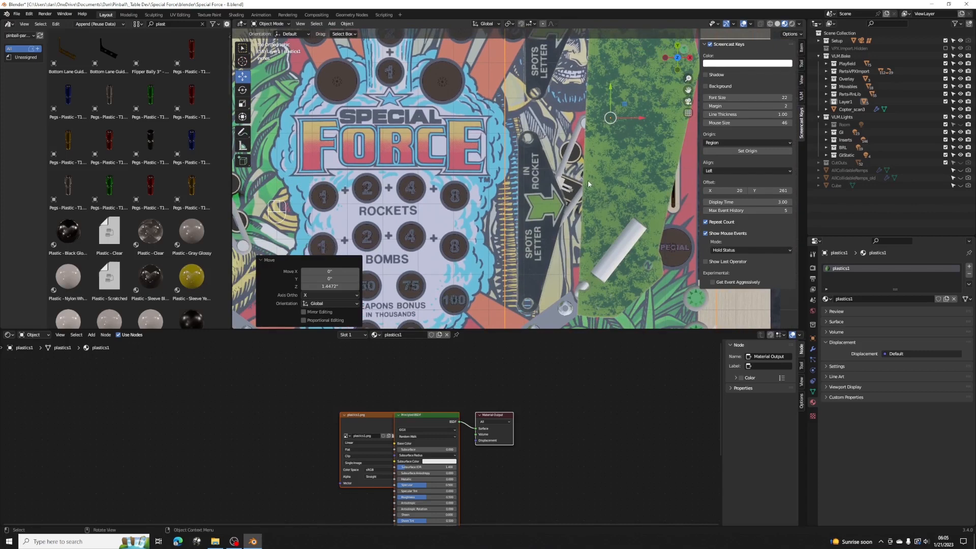
pyautogui.press('r')
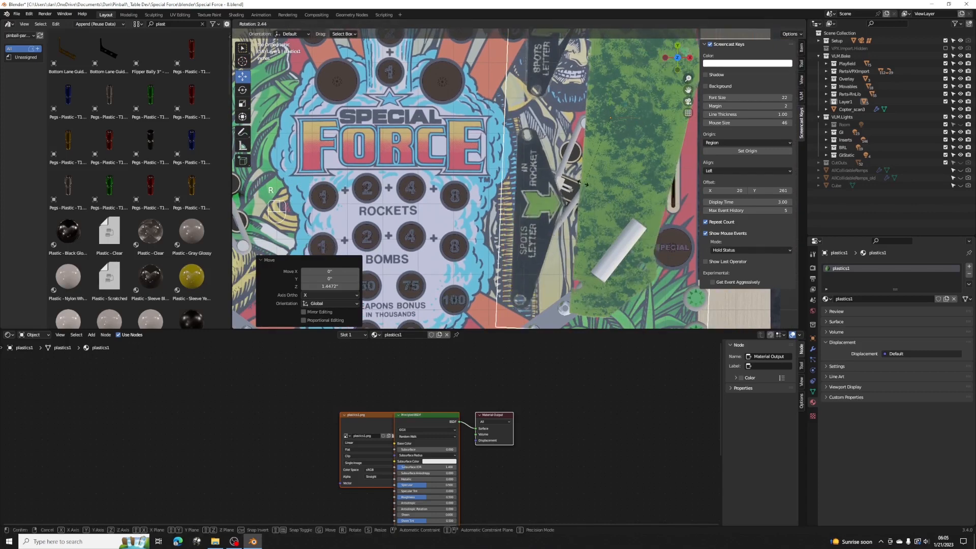
pyautogui.click(551, 180)
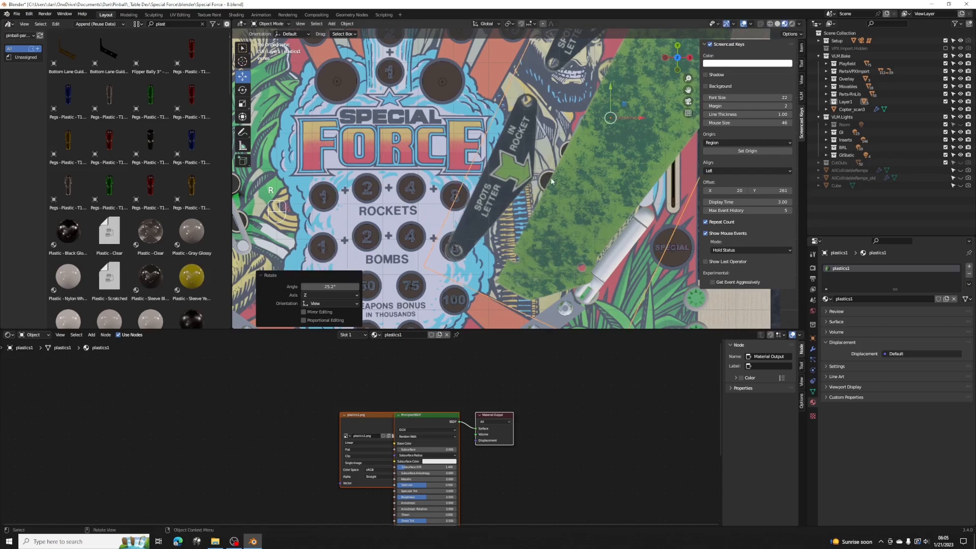
pyautogui.press('g')
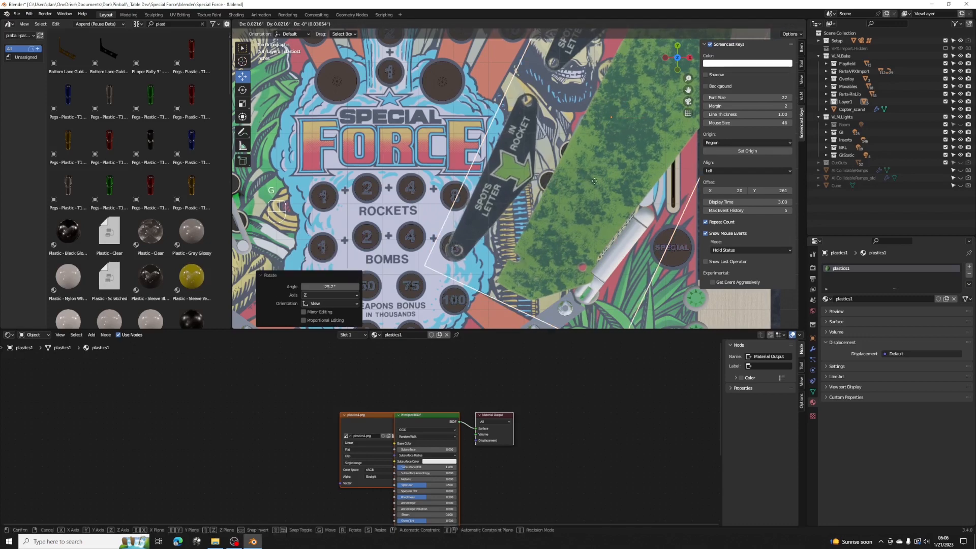
pyautogui.click(620, 203)
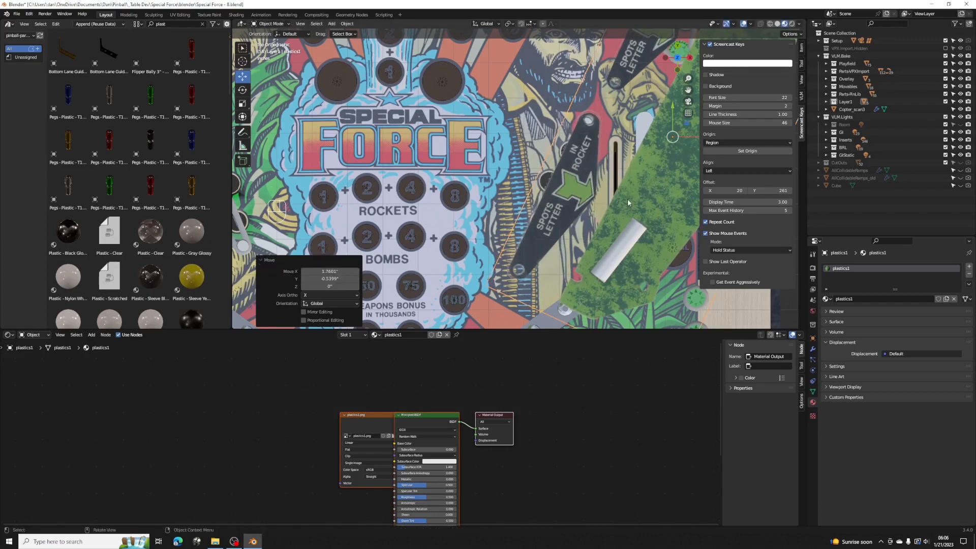
# Rotate the plastics1 plane by about -3.15° and fine-tune its position and angle over the slingshot parts, checking the fit from an angle and from above.
pyautogui.keyDown('shift'); pyautogui.moveTo(613, 203); pyautogui.dragTo(581, 205, button='middle'); pyautogui.keyUp('shift')
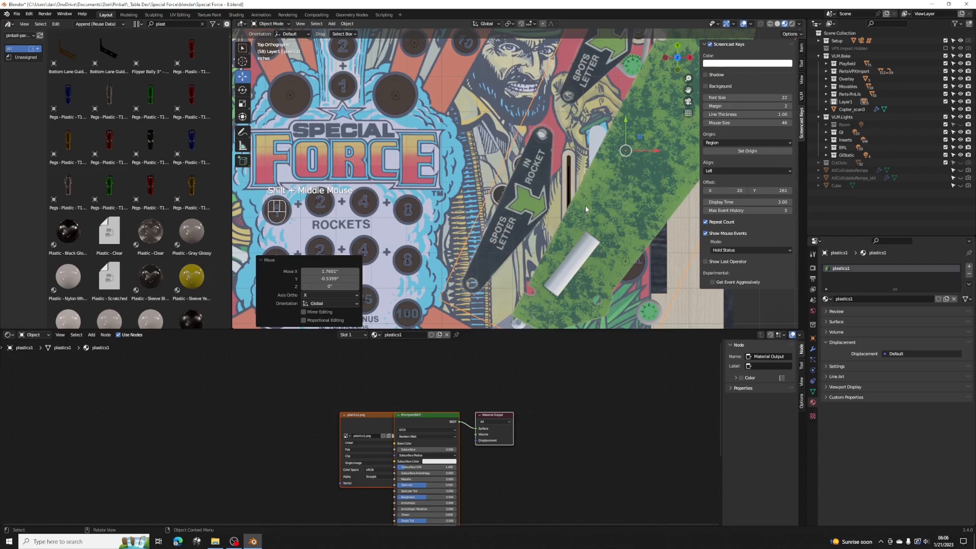
pyautogui.press('r')
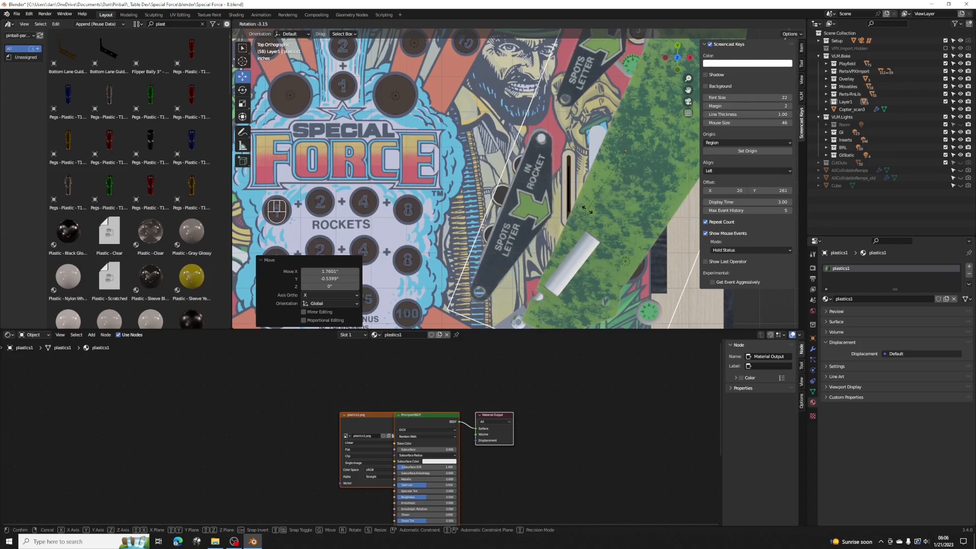
pyautogui.click(587, 210)
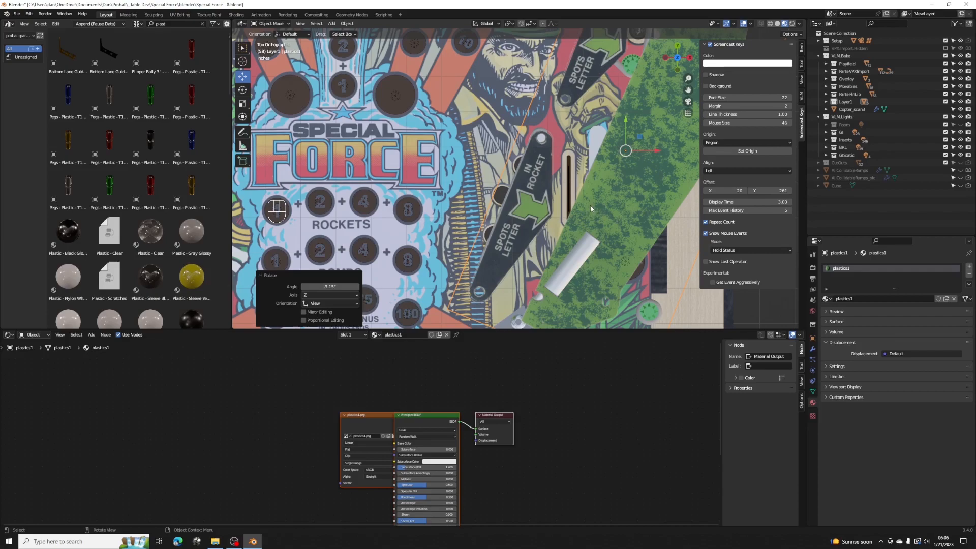
pyautogui.press('g')
pyautogui.click(578, 203)
pyautogui.press('r')
pyautogui.click(578, 203)
pyautogui.scroll(2, 540, 159)
pyautogui.press('g')
pyautogui.moveTo(540, 160); pyautogui.dragTo(540, 127, button='middle')
pyautogui.press('KP_7')
pyautogui.scroll(4, 524, 177)
# Make the 3D viewport taller and expand the Layer1 collection to list its objects.
pyautogui.moveTo(570, 330); pyautogui.dragTo(571, 433)
pyautogui.click(826, 101)
pyautogui.scroll(-3, 576, 276)
pyautogui.scroll(3, 577, 275)
# Nudge and rotate the plastics1 plane in small increments to line the arrow plastics up with the playfield parts beneath them.
pyautogui.press('g')
pyautogui.click(577, 275)
pyautogui.press('g')
pyautogui.click(577, 275)
pyautogui.press('r')
pyautogui.click(611, 211)
pyautogui.press('g')
pyautogui.click(611, 211)
pyautogui.press('g')
pyautogui.click(611, 211)
pyautogui.scroll(-5, 611, 212)
pyautogui.scroll(4, 611, 212)
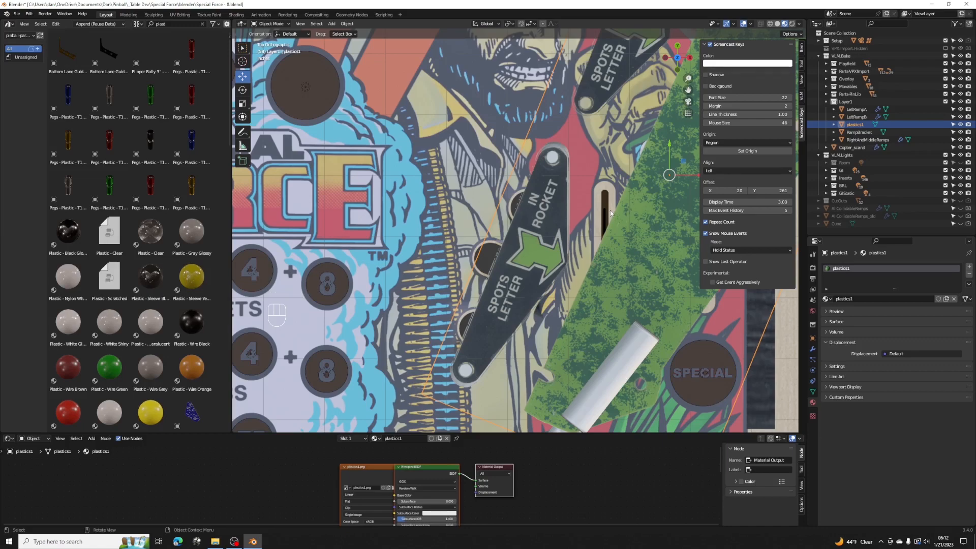
# Move the plastics1 plane off the table to the empty area beside it, by about 9.2" in X and -0.93" in Y.
pyautogui.scroll(-3, 610, 210)
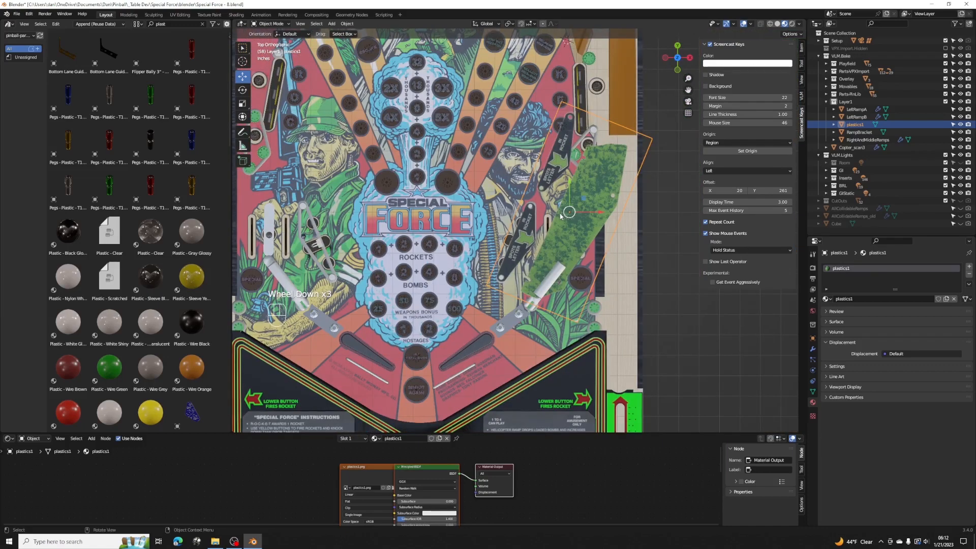
pyautogui.press('g')
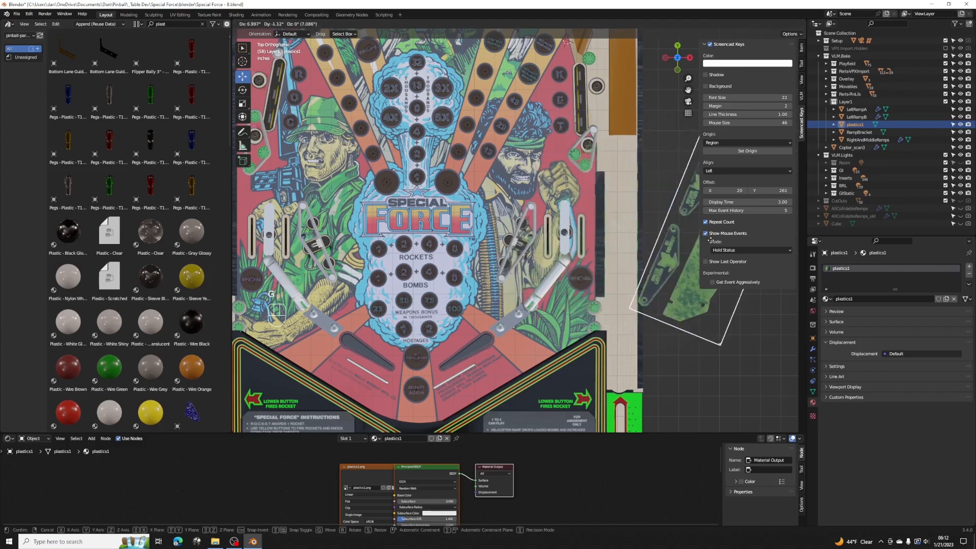
pyautogui.click(651, 240)
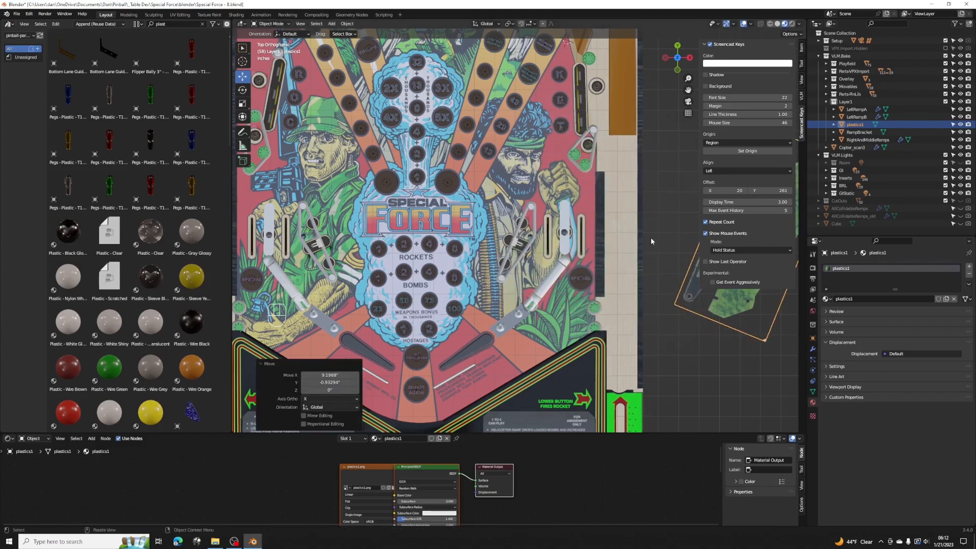
pyautogui.keyDown('shift'); pyautogui.moveTo(593, 228); pyautogui.dragTo(490, 243, button='middle'); pyautogui.keyUp('shift')
pyautogui.keyDown('shift'); pyautogui.moveTo(553, 261); pyautogui.dragTo(533, 257, button='middle'); pyautogui.keyUp('shift')
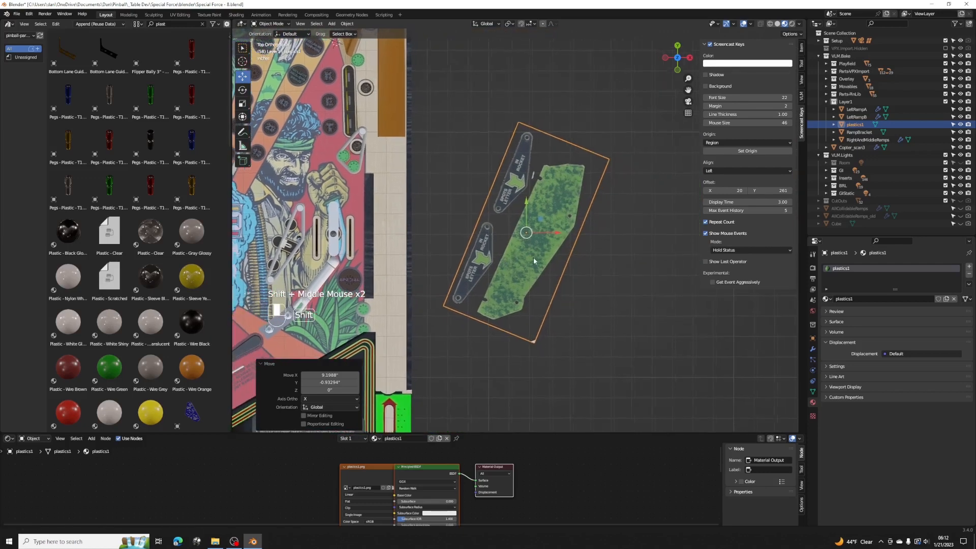
pyautogui.scroll(3, 525, 267)
pyautogui.scroll(-1, 525, 269)
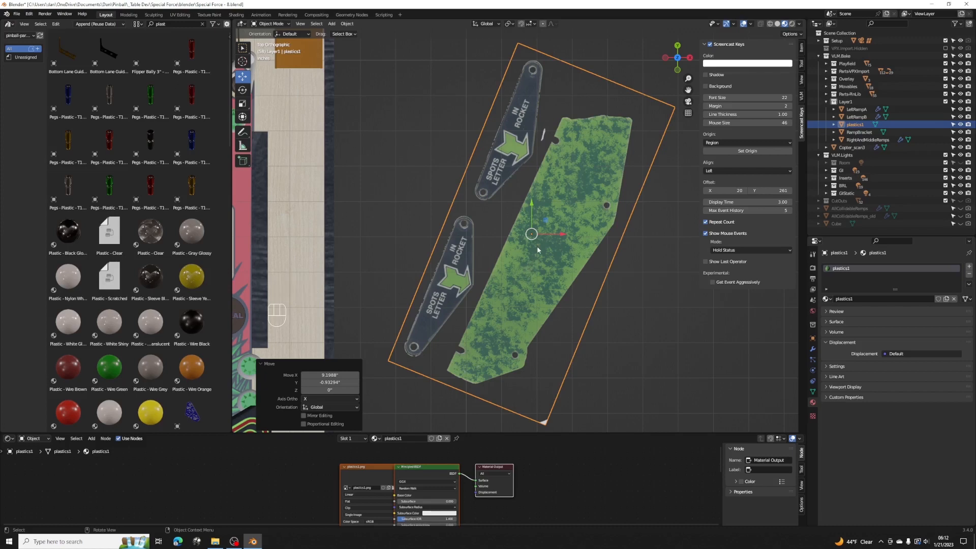
# Apply the scale of the plastics1 plane.
pyautogui.click(400, 195)
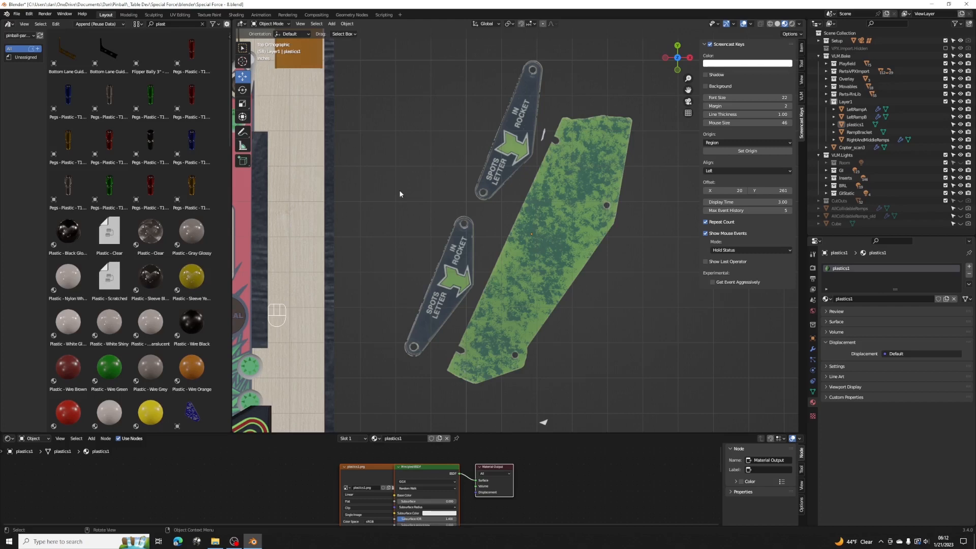
pyautogui.hotkey('ctrl', 'a')
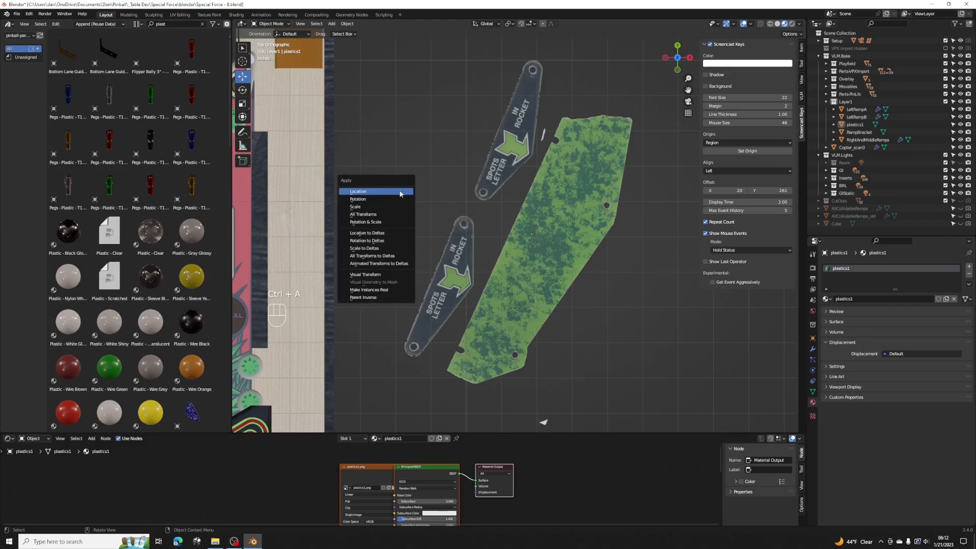
pyautogui.click(506, 200)
pyautogui.hotkey('ctrl', 'a')
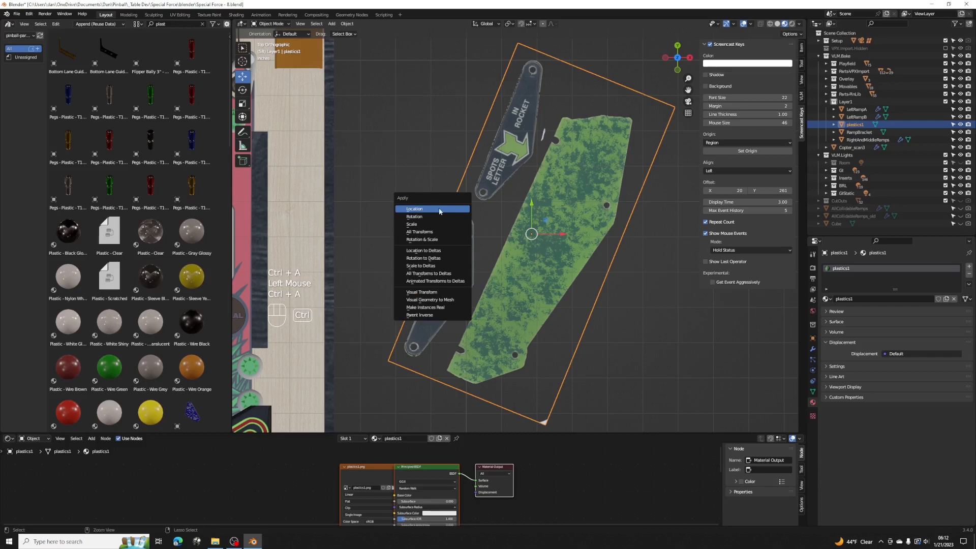
pyautogui.click(419, 224)
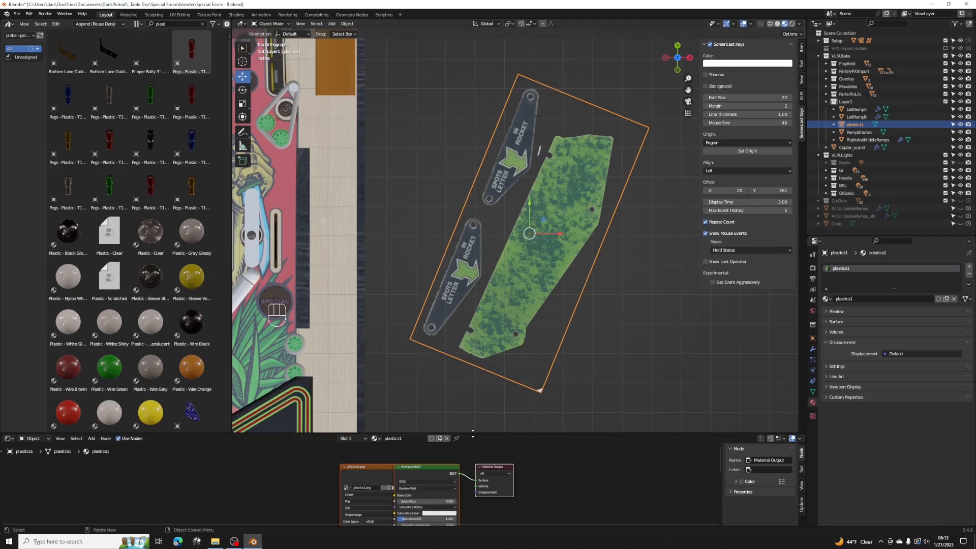
# Enlarge the shader editor and move the plastics1.png Image Texture node clear of the Principled BSDF node.
pyautogui.moveTo(472, 433); pyautogui.dragTo(474, 365)
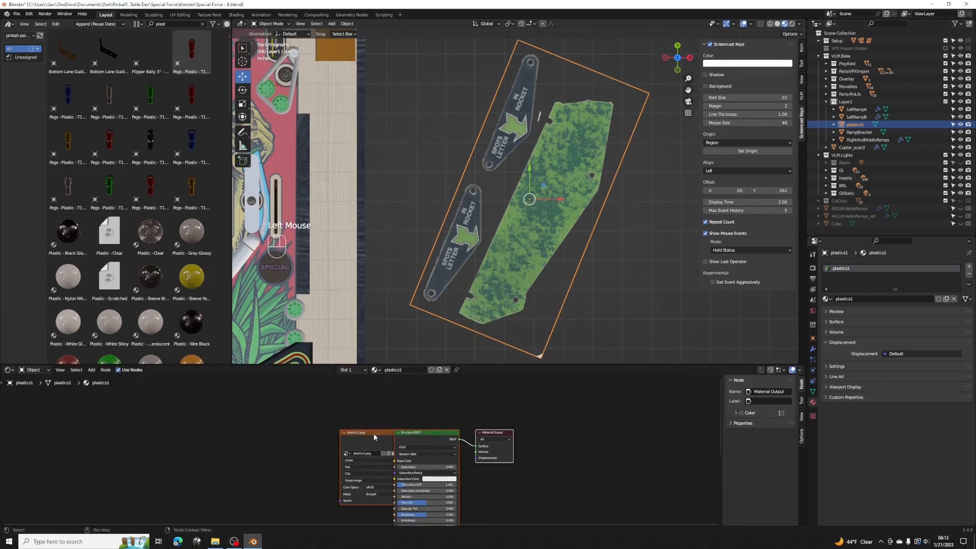
pyautogui.moveTo(368, 430); pyautogui.dragTo(345, 410)
pyautogui.click(293, 410)
pyautogui.click(345, 410)
pyautogui.moveTo(354, 410); pyautogui.dragTo(312, 412)
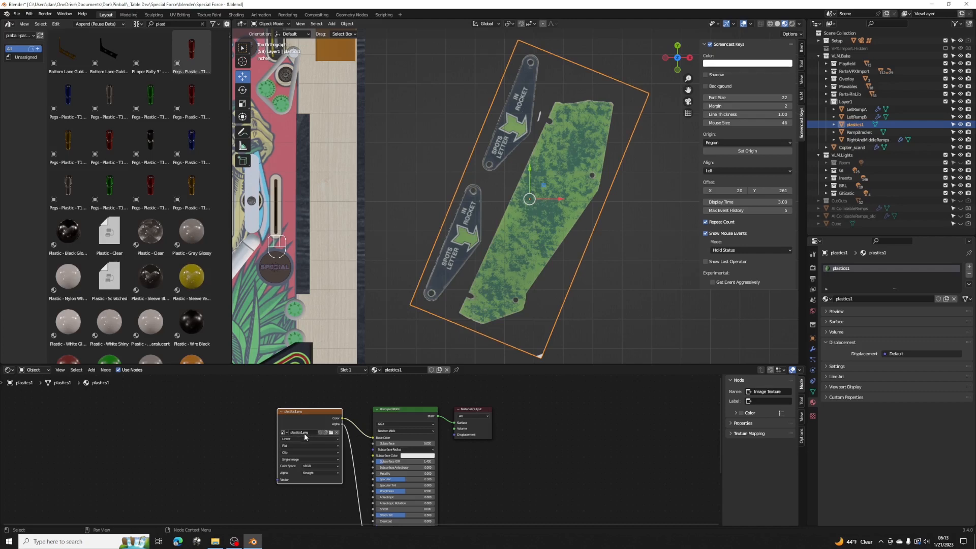
# Import plastics1_scan.png from the Special Force plastics folder as an image plane.
pyautogui.click(376, 217)
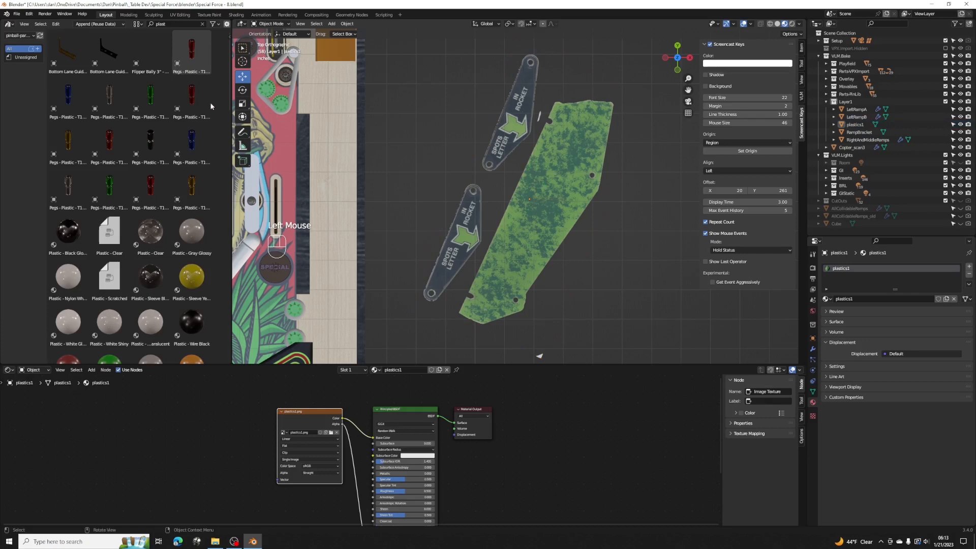
pyautogui.click(17, 13)
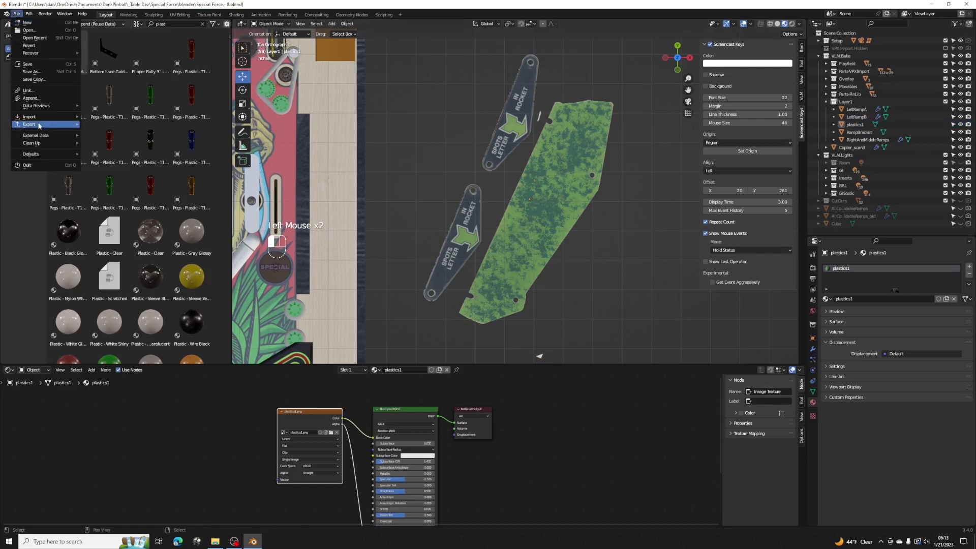
pyautogui.moveTo(40, 118)
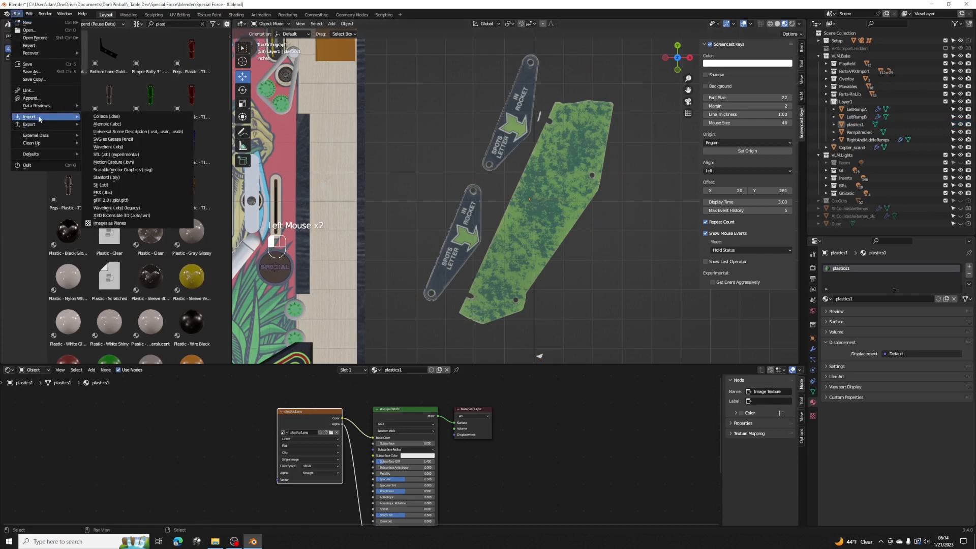
pyautogui.click(143, 224)
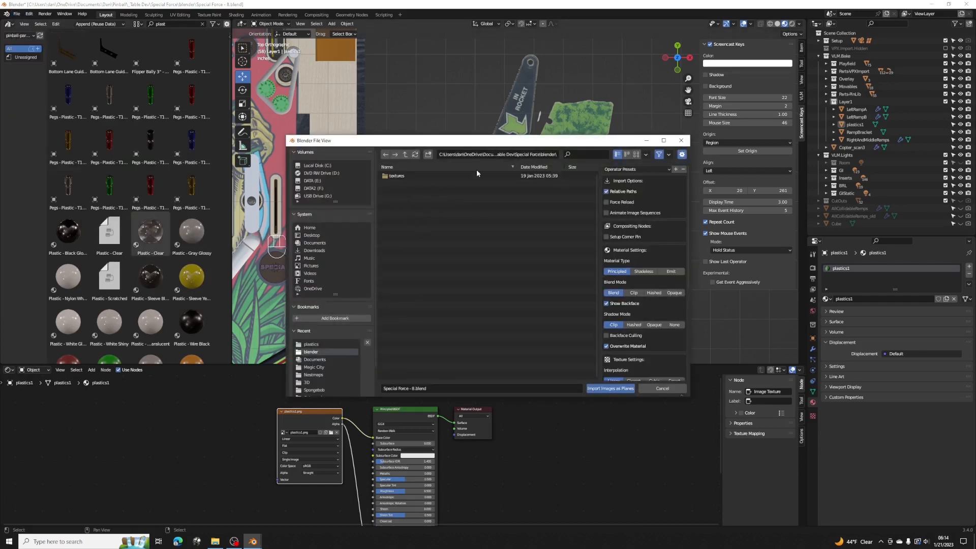
pyautogui.click(405, 154)
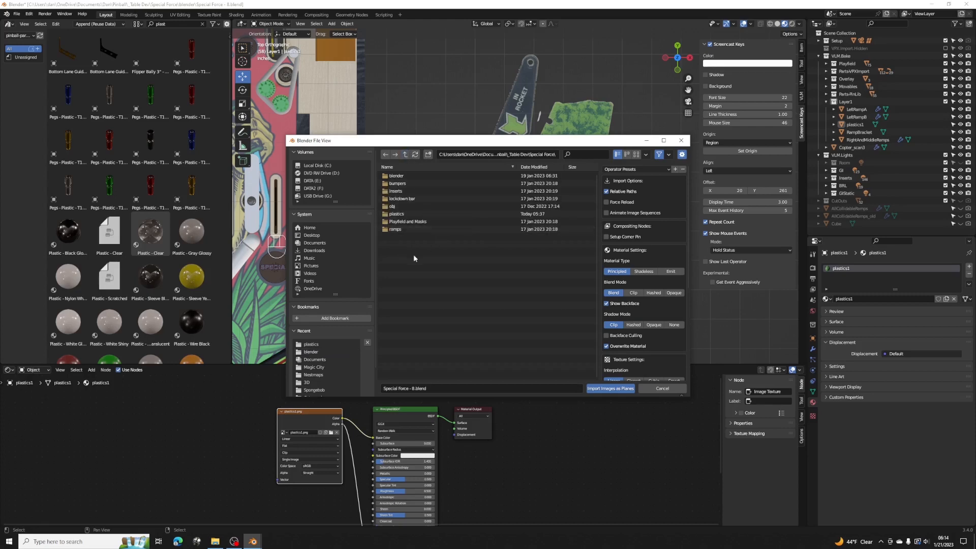
pyautogui.doubleClick(401, 214)
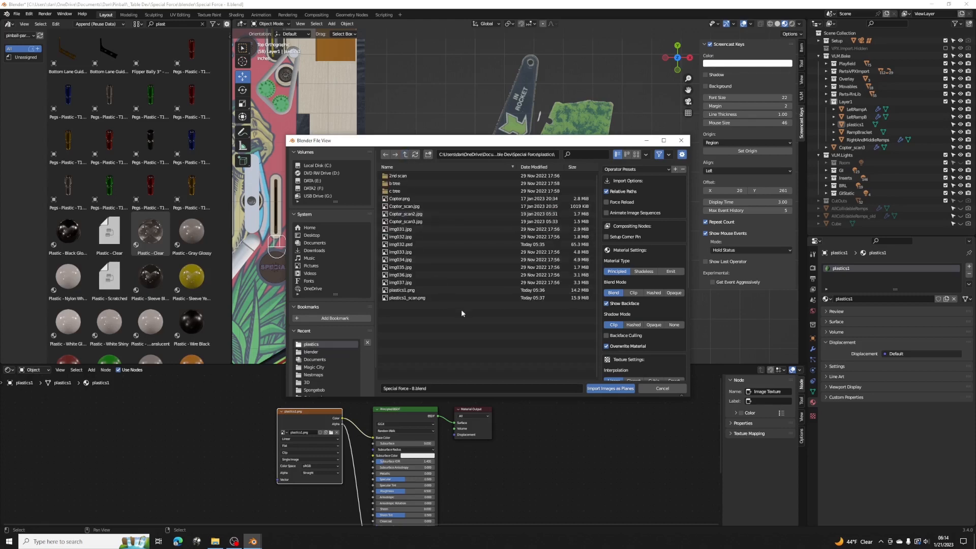
pyautogui.doubleClick(408, 297)
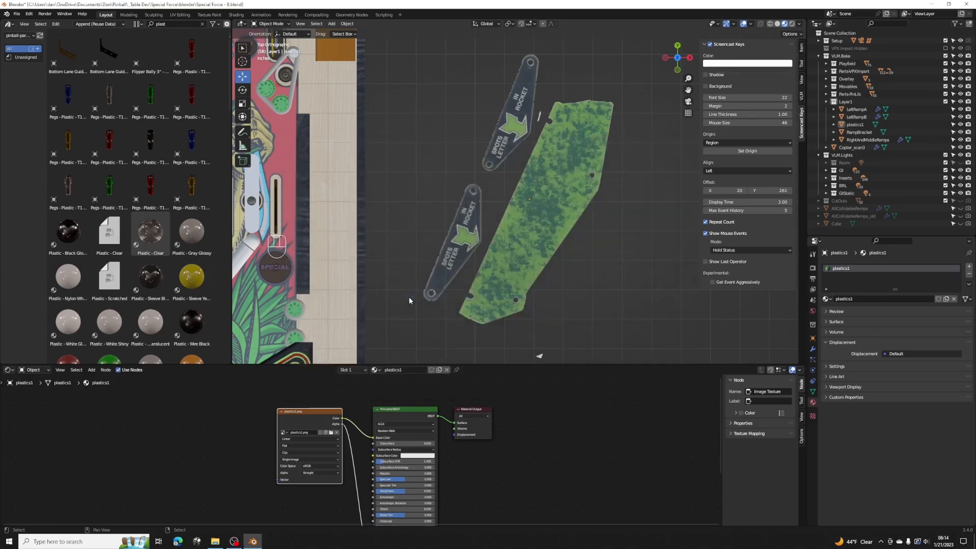
# Delete the imported plastics1_scan plane from the scene.
pyautogui.scroll(-5, 439, 299)
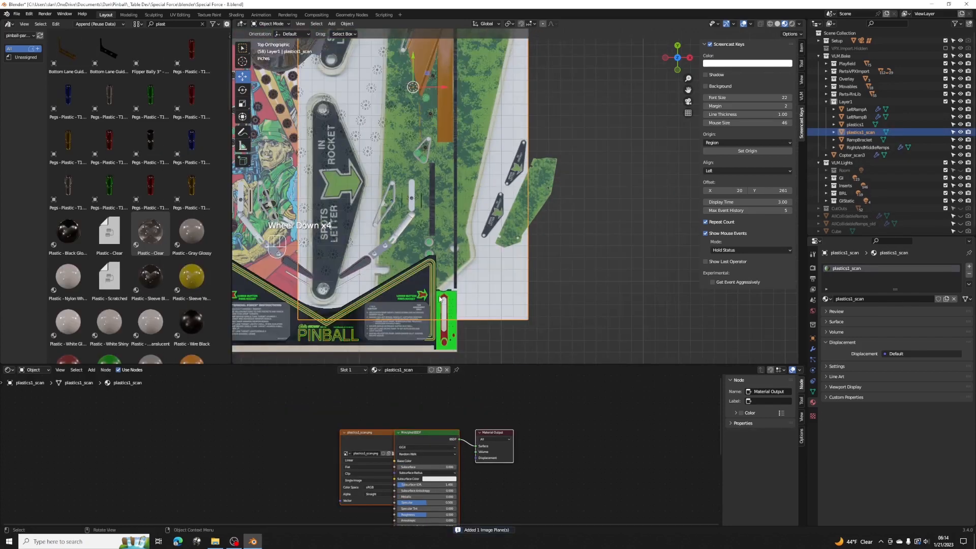
pyautogui.scroll(2, 439, 298)
pyautogui.click(500, 131)
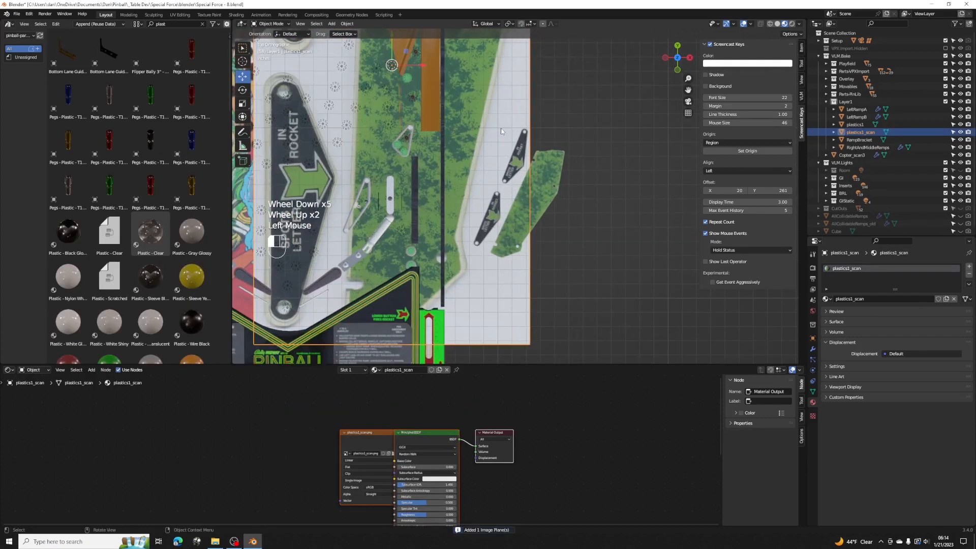
pyautogui.press('Delete')
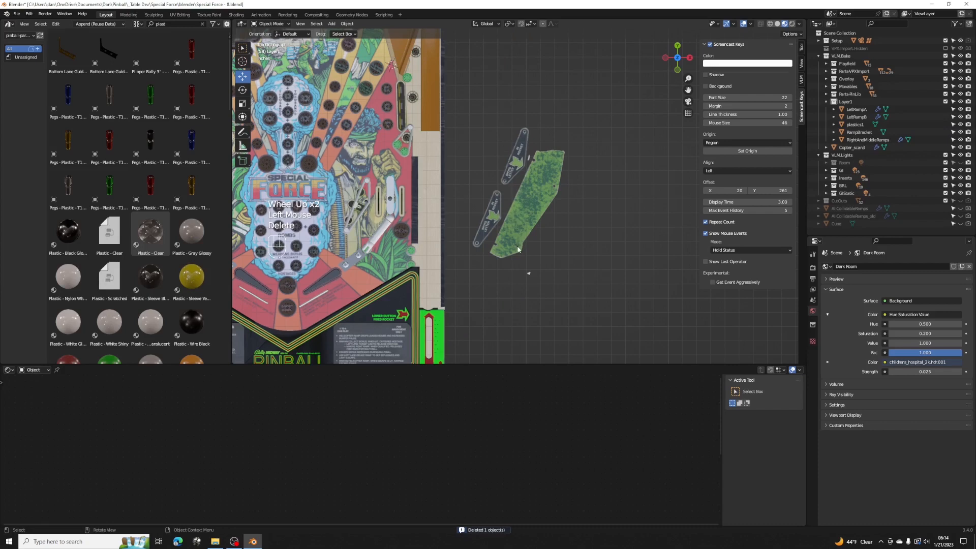
# Switch the plastics1 plane's Image Texture node to the plastics1_scan.png image.
pyautogui.scroll(2, 518, 249)
pyautogui.click(517, 248)
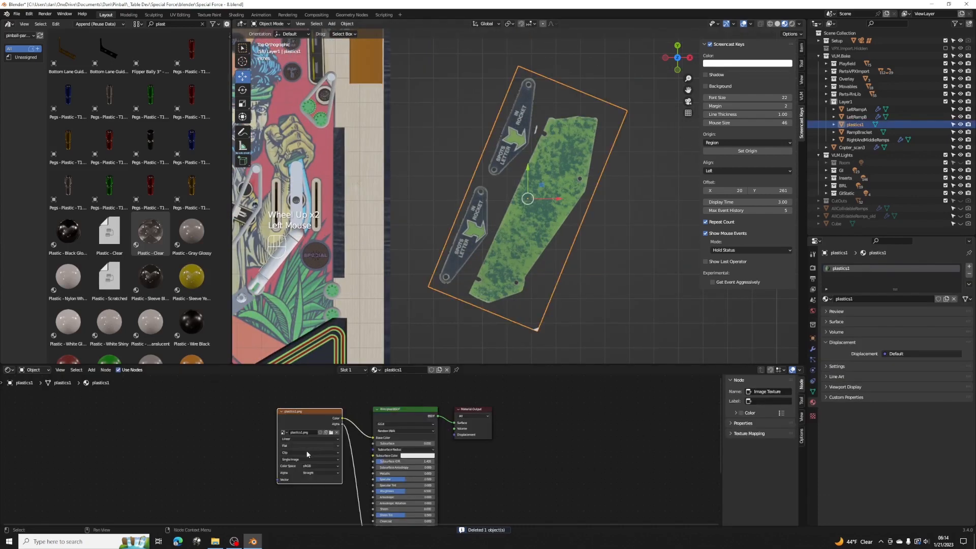
pyautogui.click(283, 432)
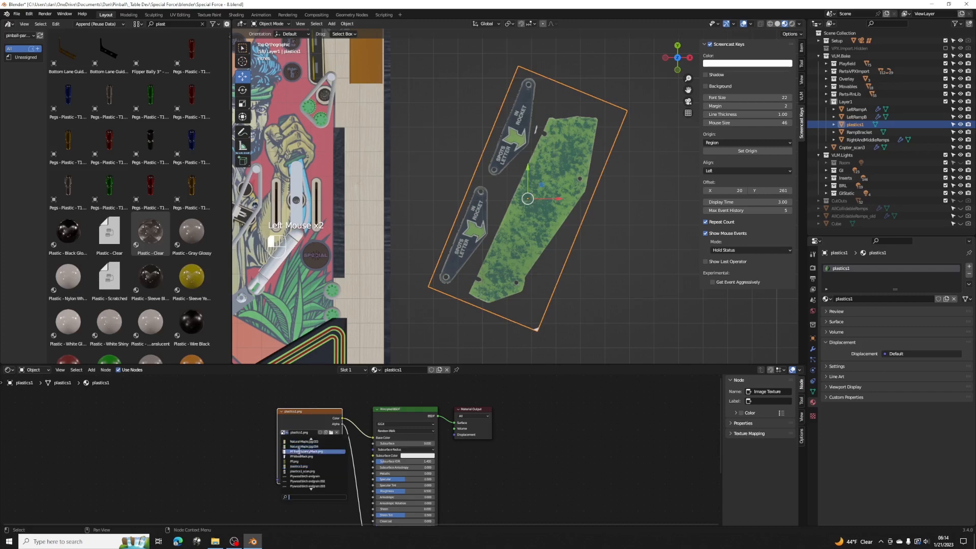
pyautogui.click(302, 471)
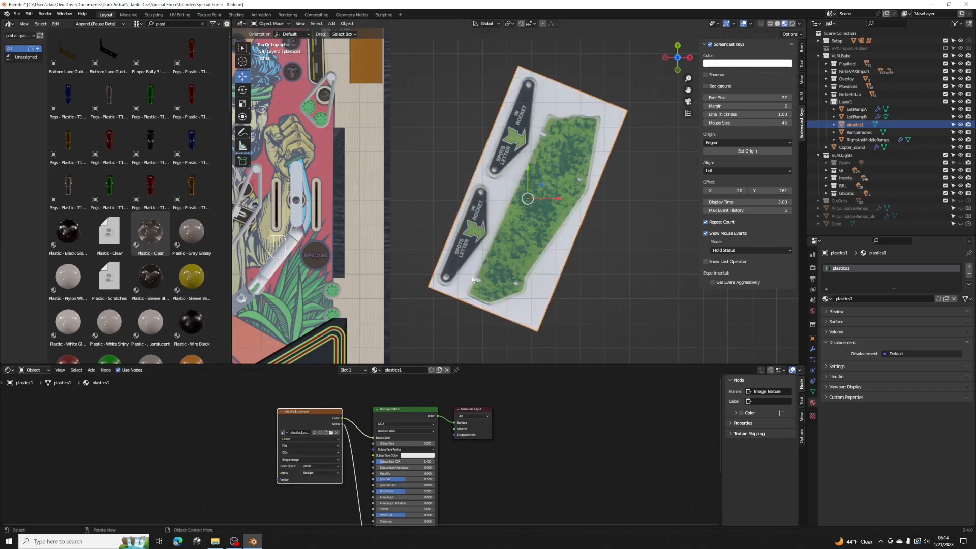
pyautogui.click(450, 309)
# Enlarge the 3D viewport at the expense of the shader editor and asset browser, framing the lower arrow plastic.
pyautogui.scroll(3, 493, 237)
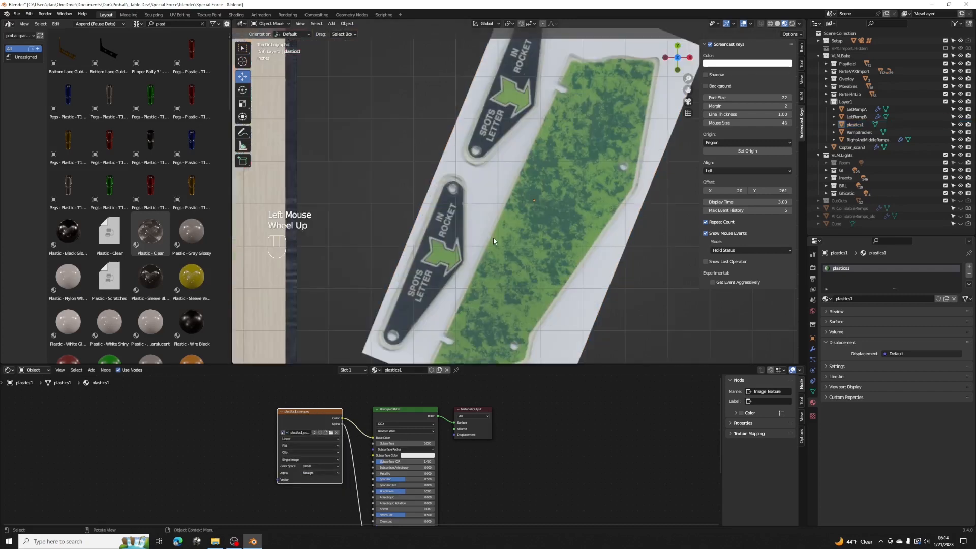
pyautogui.scroll(1, 440, 239)
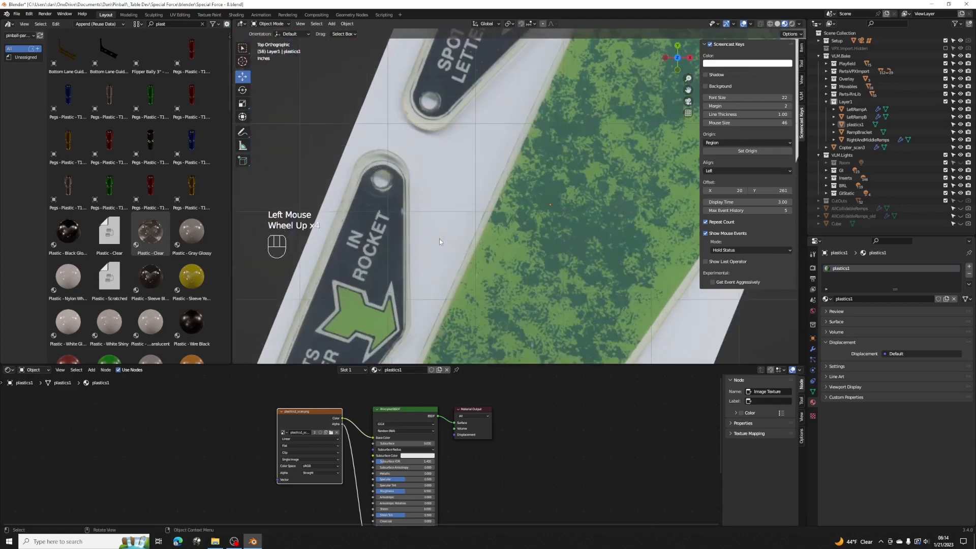
pyautogui.moveTo(461, 365); pyautogui.dragTo(453, 440)
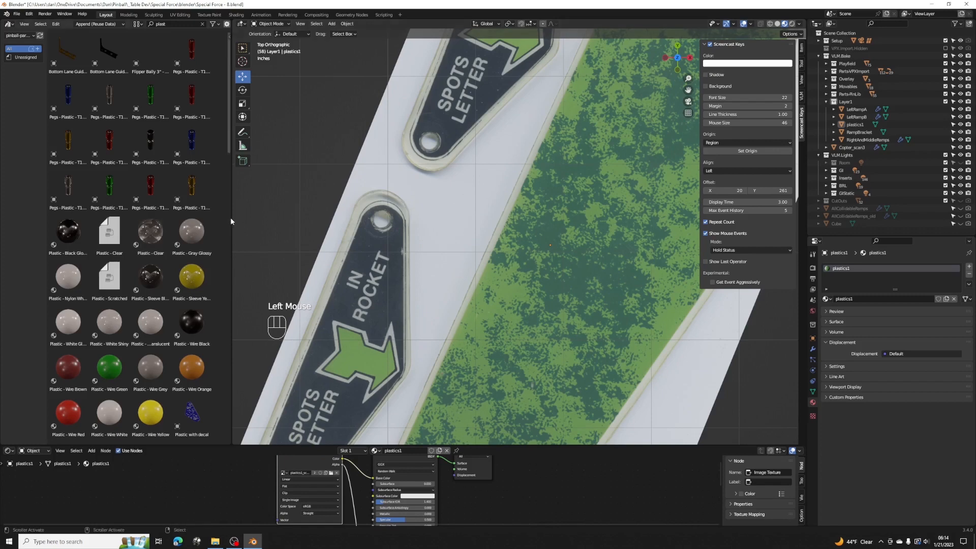
pyautogui.moveTo(232, 222); pyautogui.dragTo(181, 220)
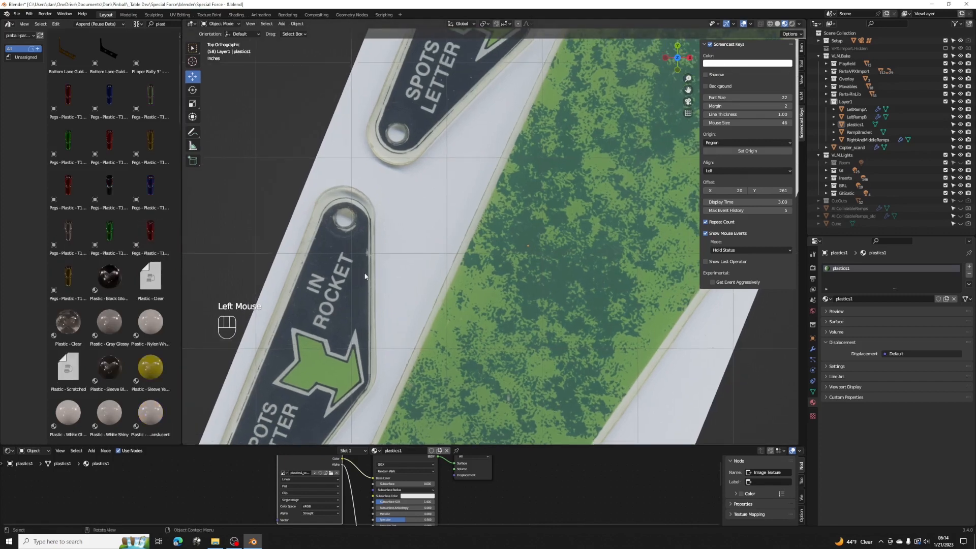
# Knife-cut the plastics1 plane in Edit Mode along the outer edge of the lower In Rocket arrow plastic.
pyautogui.press('Tab')
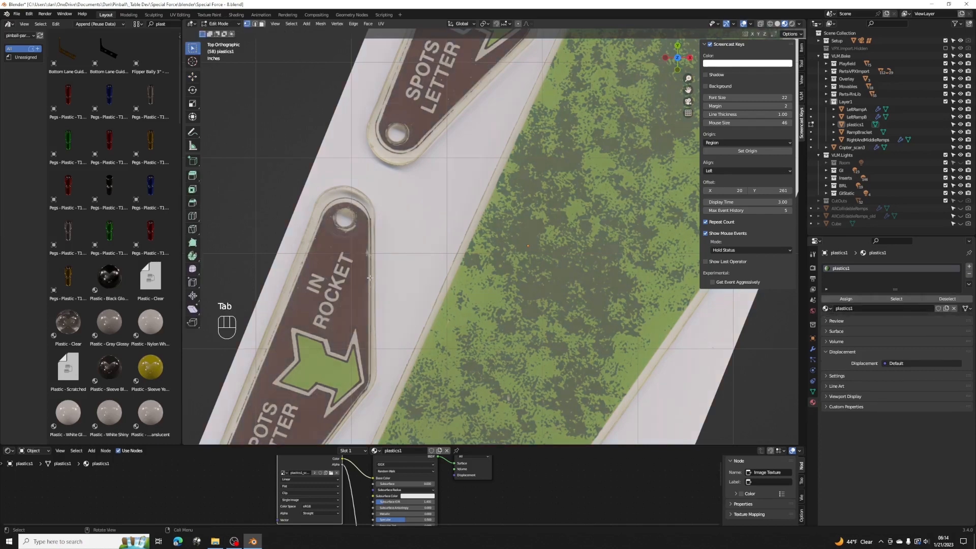
pyautogui.press('k')
pyautogui.scroll(2, 381, 224)
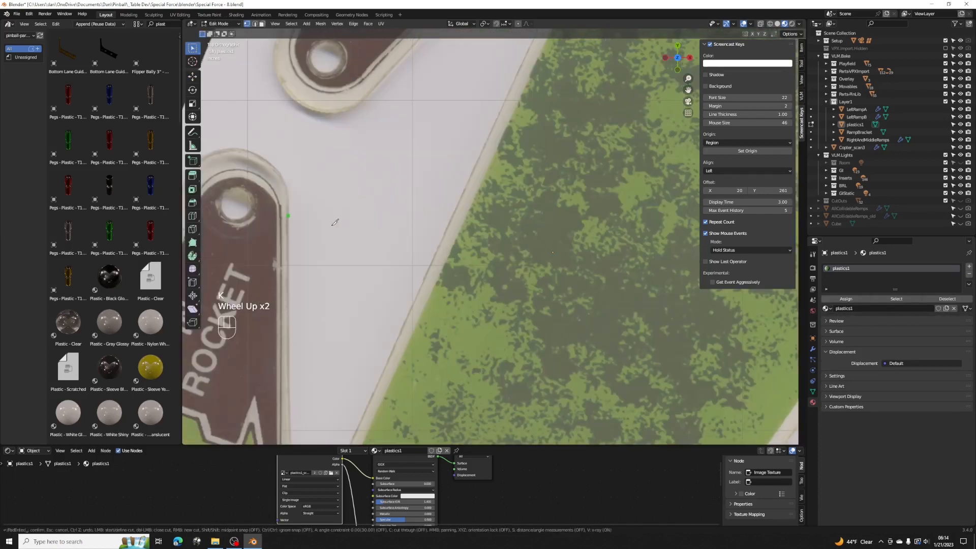
pyautogui.keyDown('shift'); pyautogui.moveTo(328, 222); pyautogui.dragTo(489, 222, button='middle'); pyautogui.keyUp('shift')
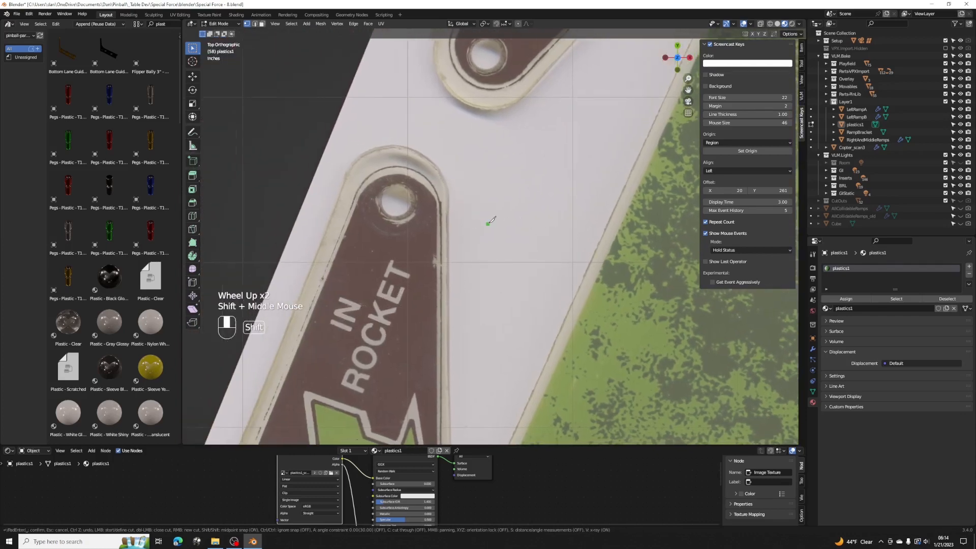
pyautogui.click(434, 163)
pyautogui.click(444, 173)
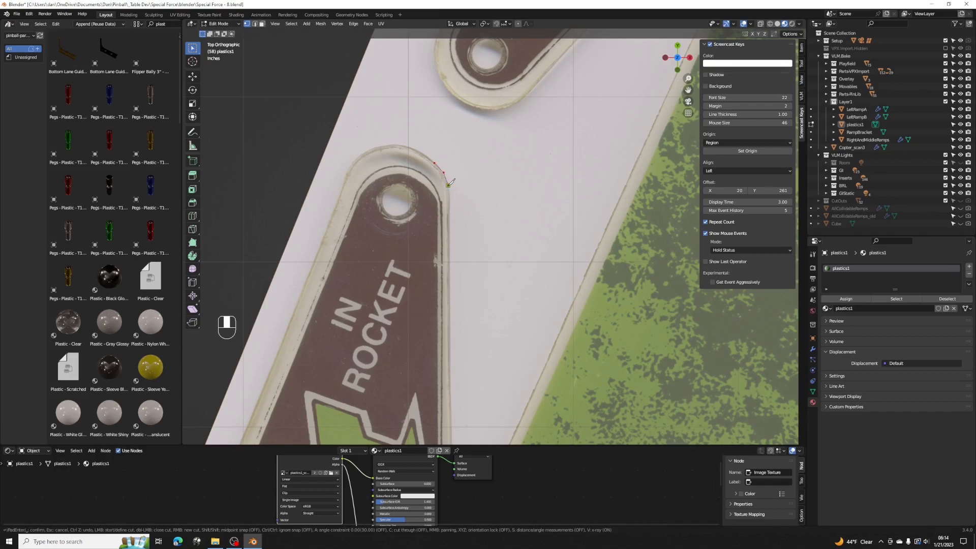
pyautogui.click(450, 357)
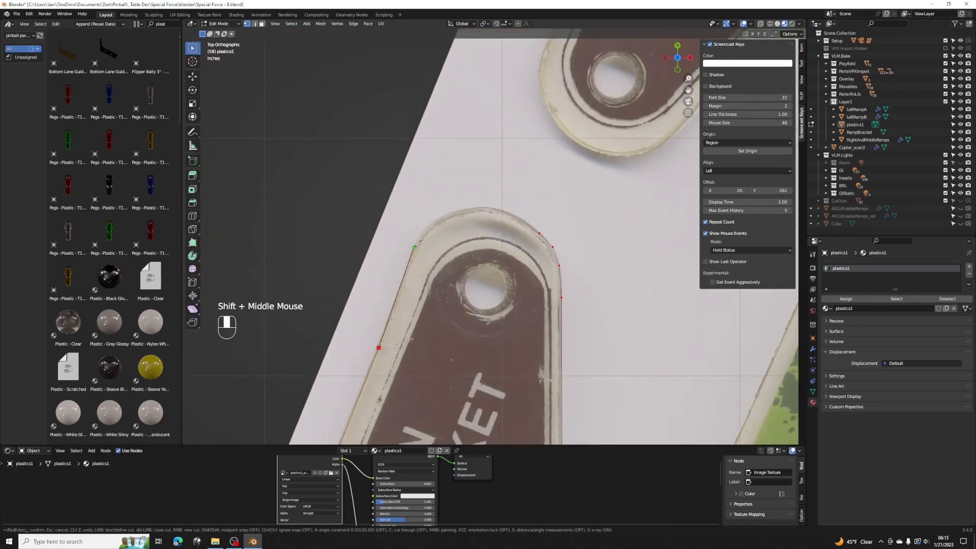
pyautogui.scroll(-4, 528, 246)
pyautogui.click(529, 246)
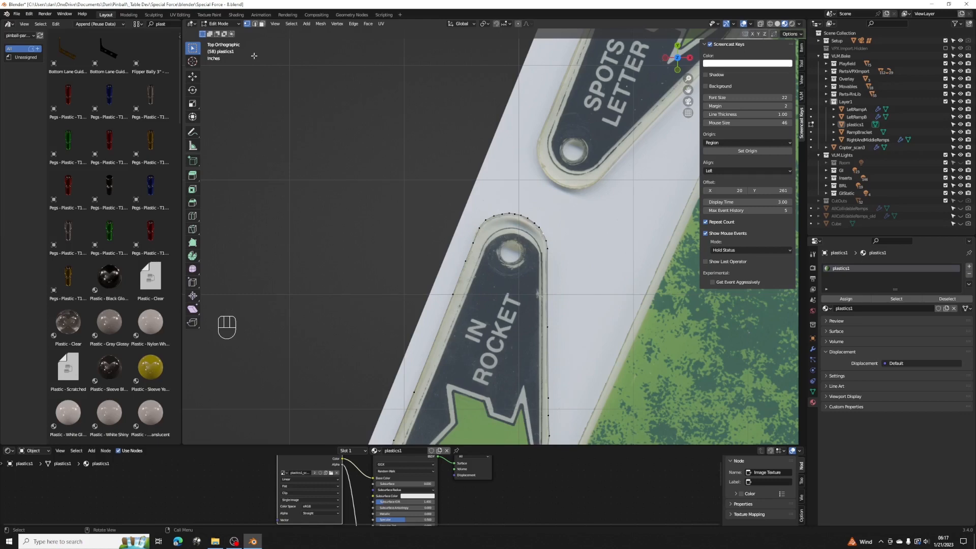
# Select the cut arrow plastic face and place a duplicate beside the plane, about -1.56" in X and 0.38" in Y.
pyautogui.click(499, 256)
pyautogui.click(501, 265)
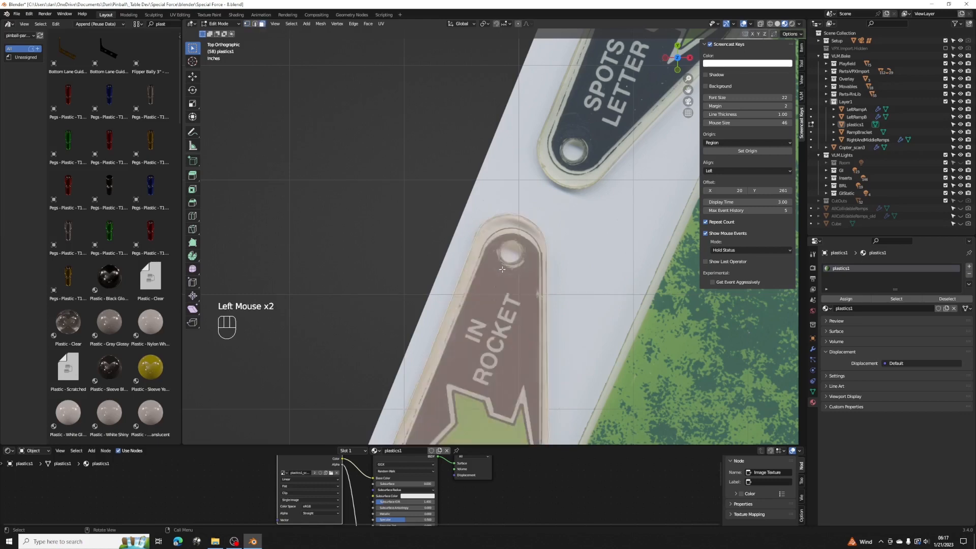
pyautogui.keyDown('shift'); pyautogui.moveTo(503, 269); pyautogui.dragTo(538, 125, button='middle'); pyautogui.keyUp('shift')
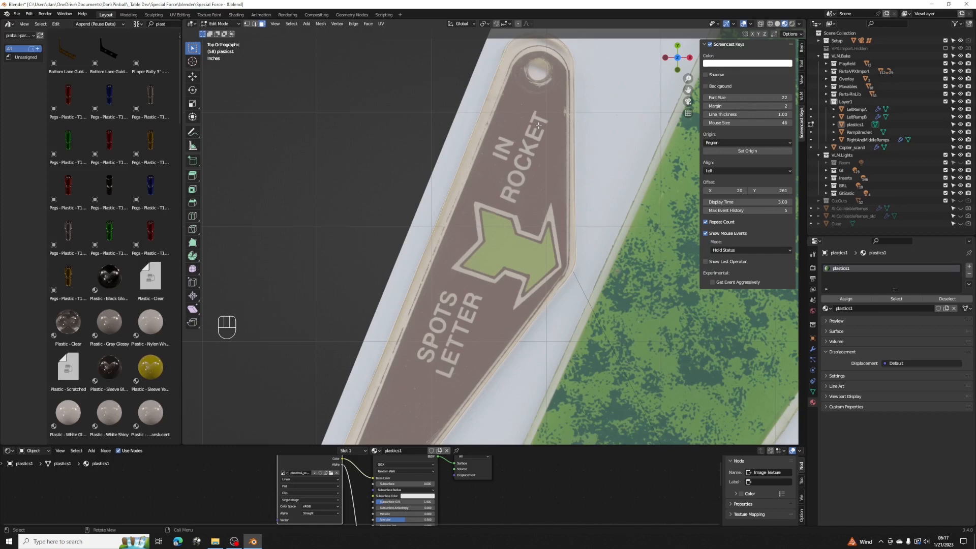
pyautogui.hotkey('shift', 'd')
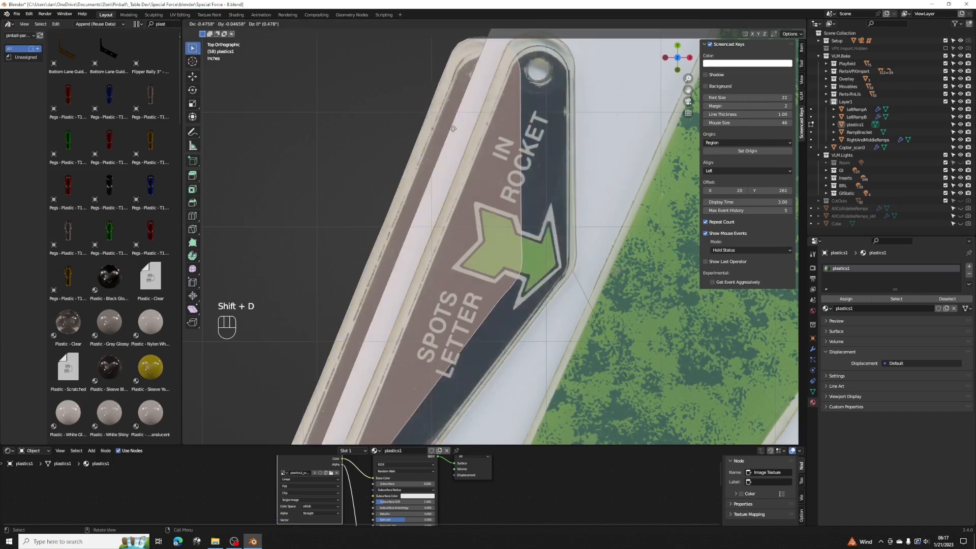
pyautogui.click(366, 100)
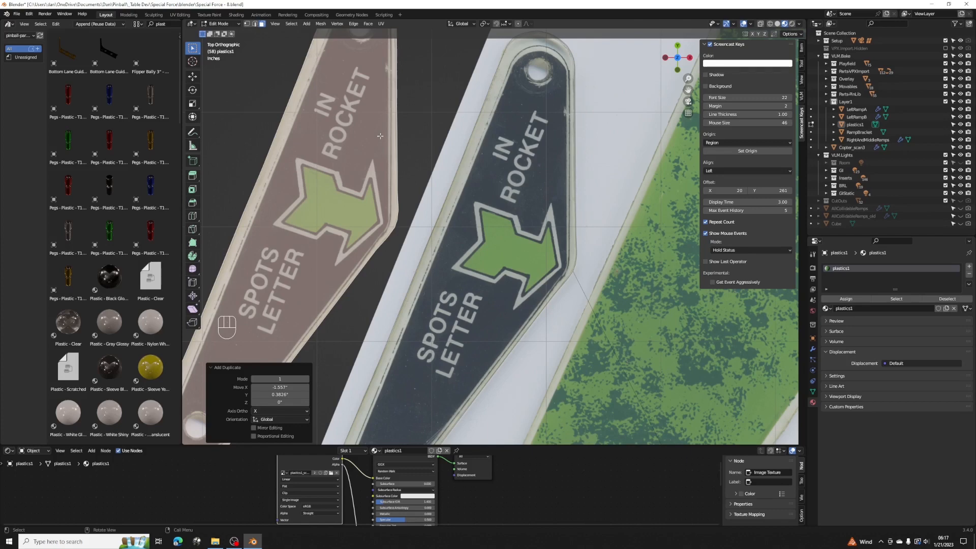
# Separate the duplicated arrow face by selection into its own object and return to Object Mode.
pyautogui.press('p')
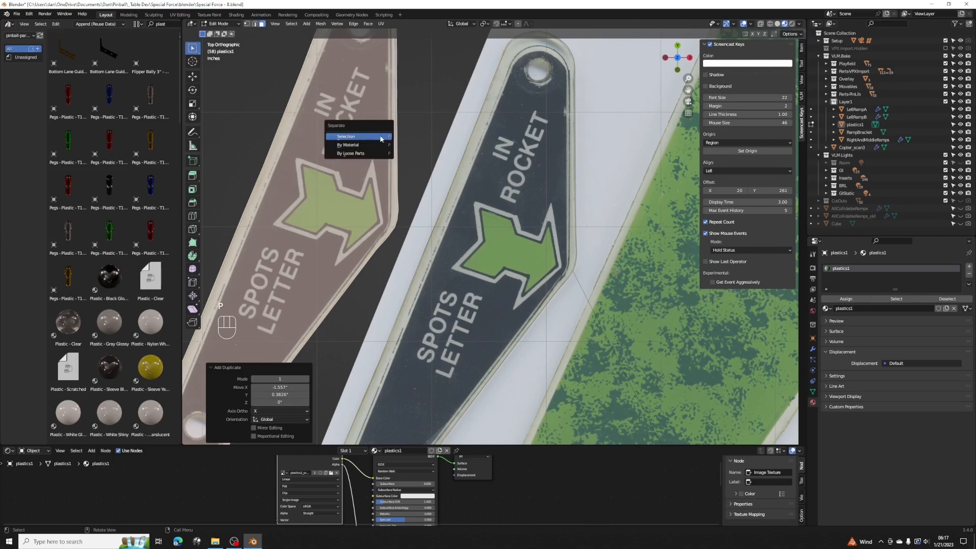
pyautogui.click(382, 138)
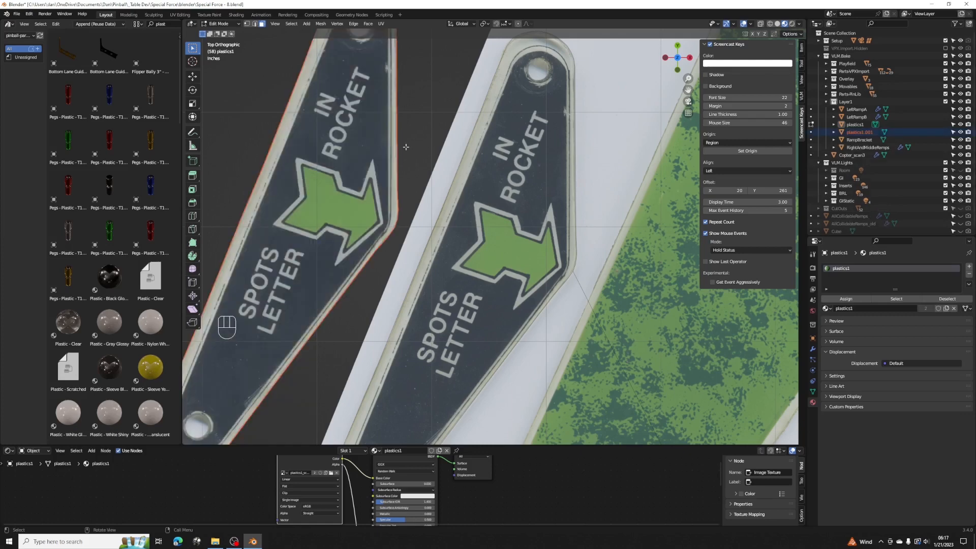
pyautogui.press('Tab')
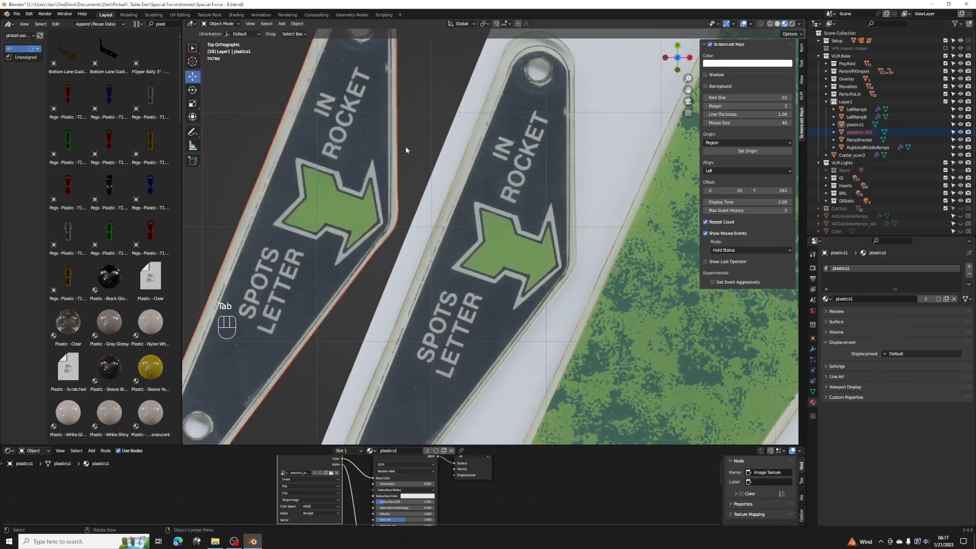
# Select the separated arrow plastic and position it in the empty space between the table and the scan plane.
pyautogui.scroll(-2, 406, 150)
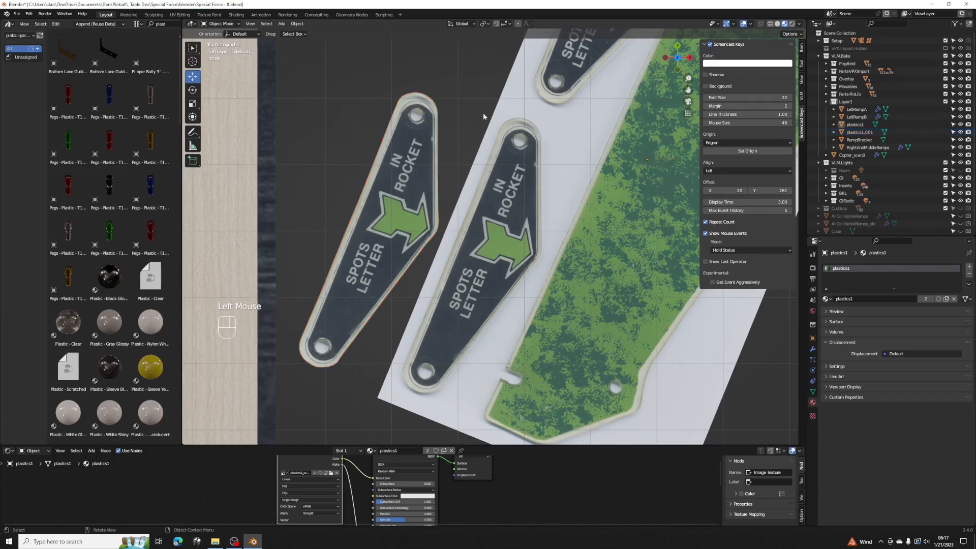
pyautogui.click(443, 155)
pyautogui.click(400, 155)
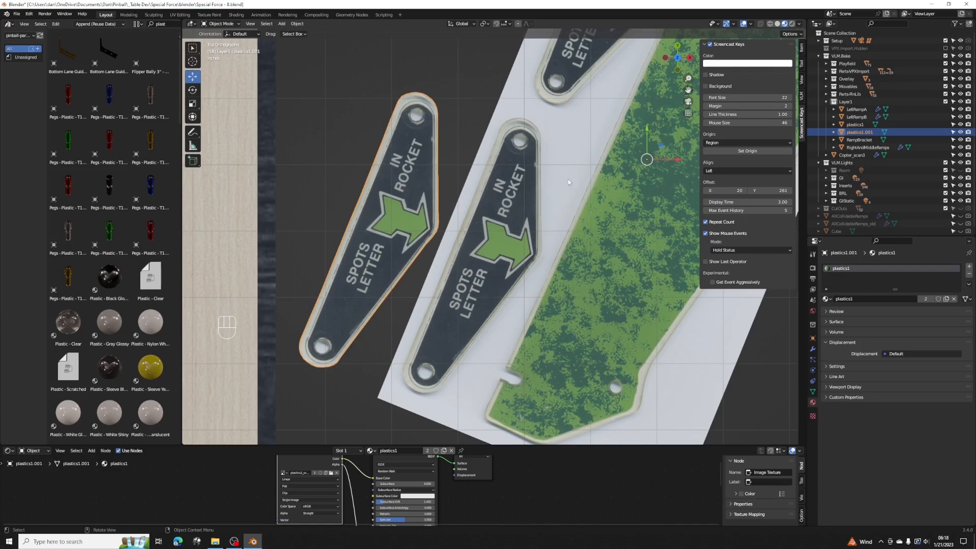
pyautogui.click(487, 213)
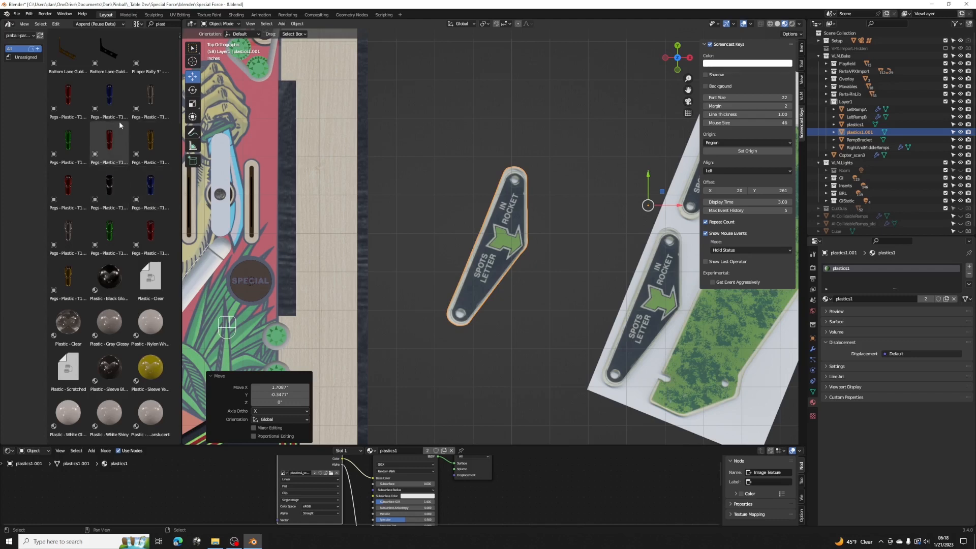
# Add the Plastic with decal asset to the scene in the empty space beside the separated arrow plastic.
pyautogui.scroll(-4, 147, 236)
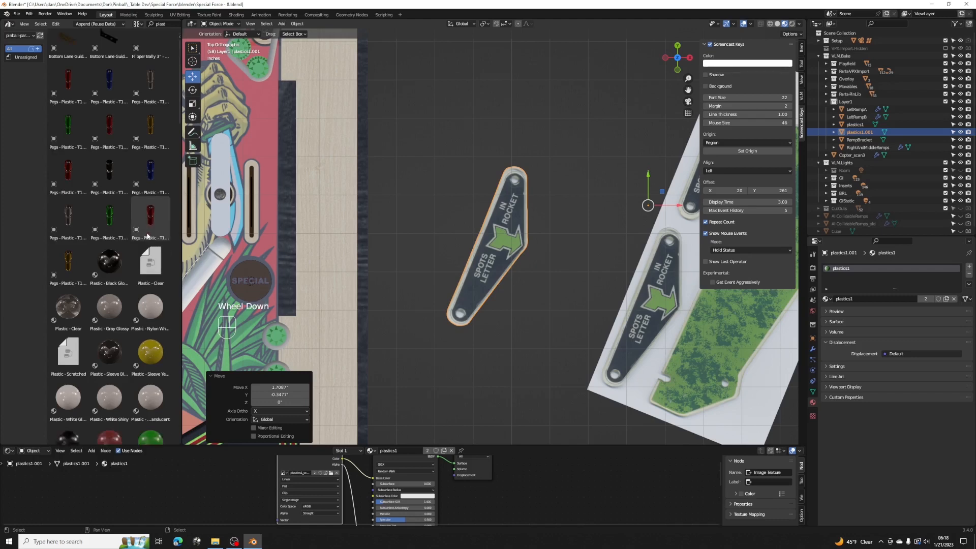
pyautogui.scroll(-5, 151, 265)
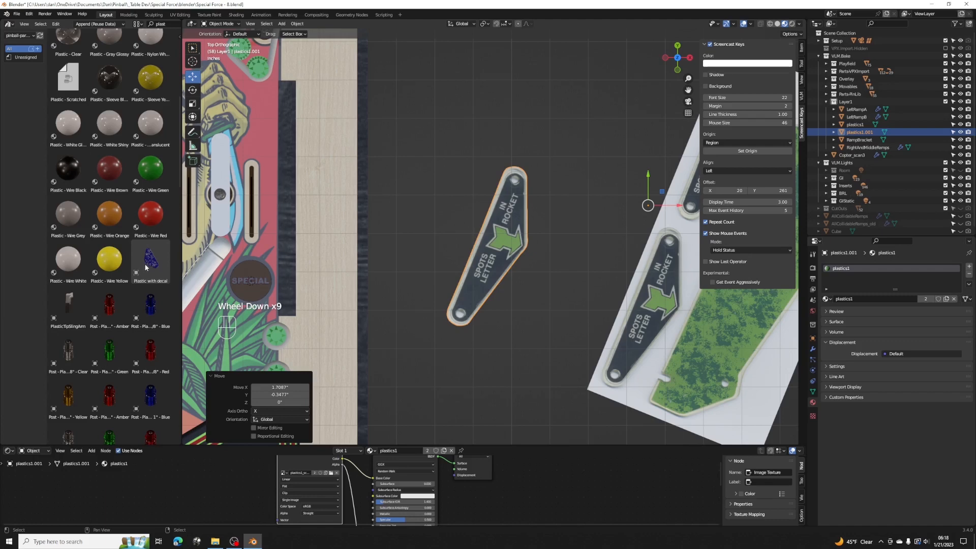
pyautogui.moveTo(150, 262); pyautogui.dragTo(472, 165)
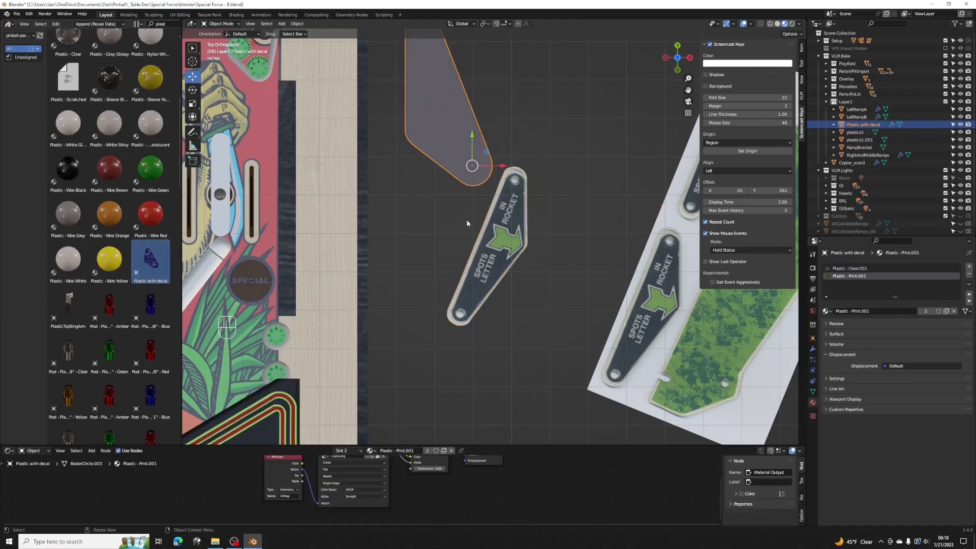
pyautogui.scroll(1, 456, 218)
pyautogui.scroll(-1, 457, 218)
# Copy the modifiers from the Plastic with decal object to the separated arrow plastic.
pyautogui.click(443, 133)
pyautogui.click(579, 228)
pyautogui.click(506, 229)
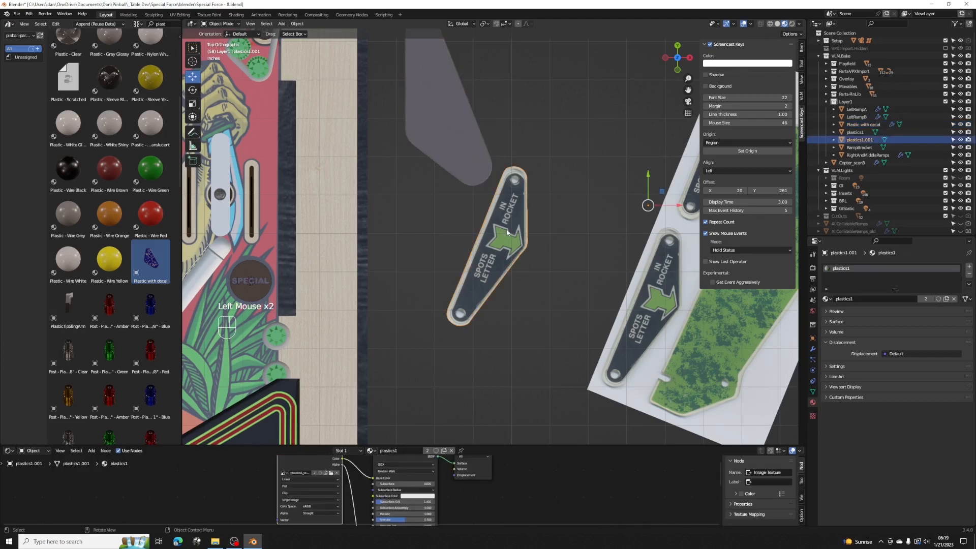
pyautogui.keyDown('shift'); pyautogui.click(452, 151); pyautogui.keyUp('shift')
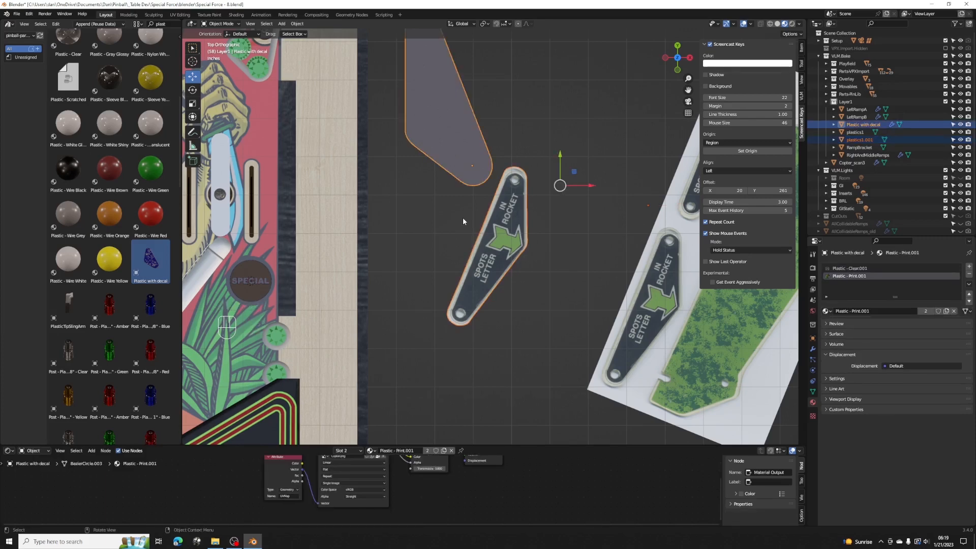
pyautogui.press('ctrl')
pyautogui.hotkey('ctrl', 'l')
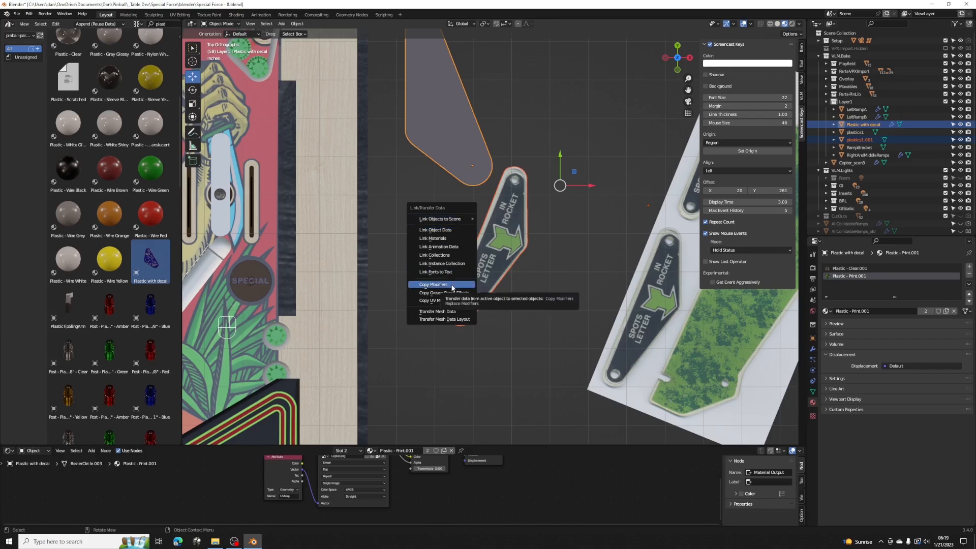
pyautogui.click(451, 286)
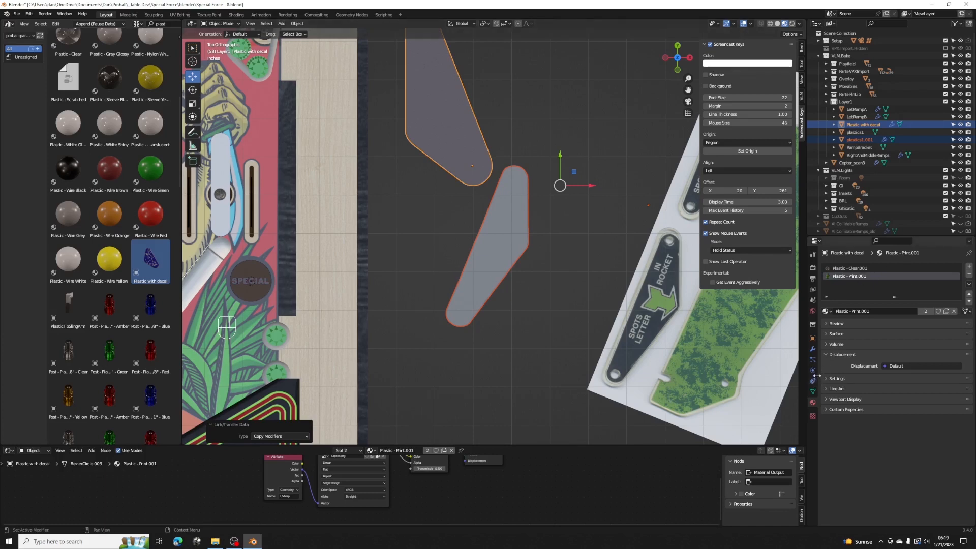
# Select only the separated arrow plastic and review its modifier stack.
pyautogui.click(548, 186)
pyautogui.click(523, 212)
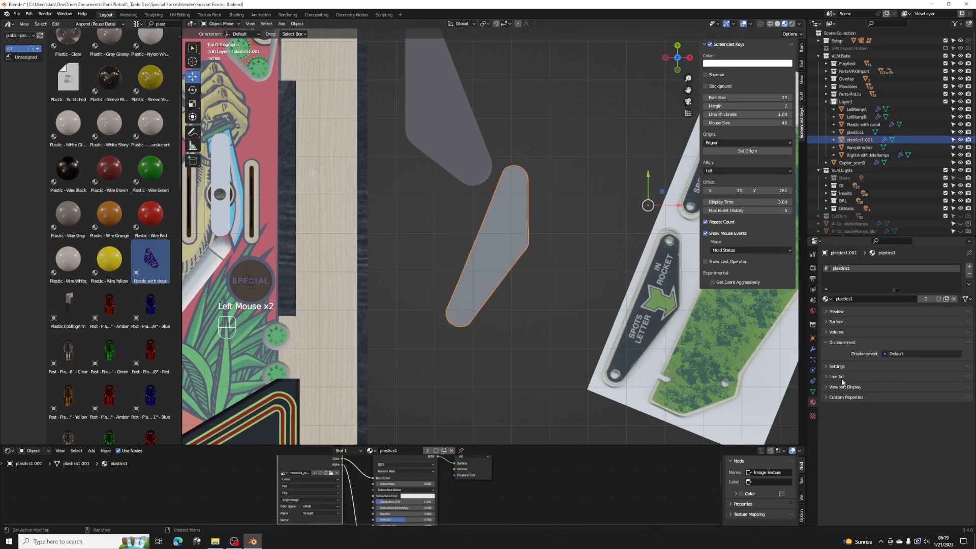
pyautogui.click(812, 350)
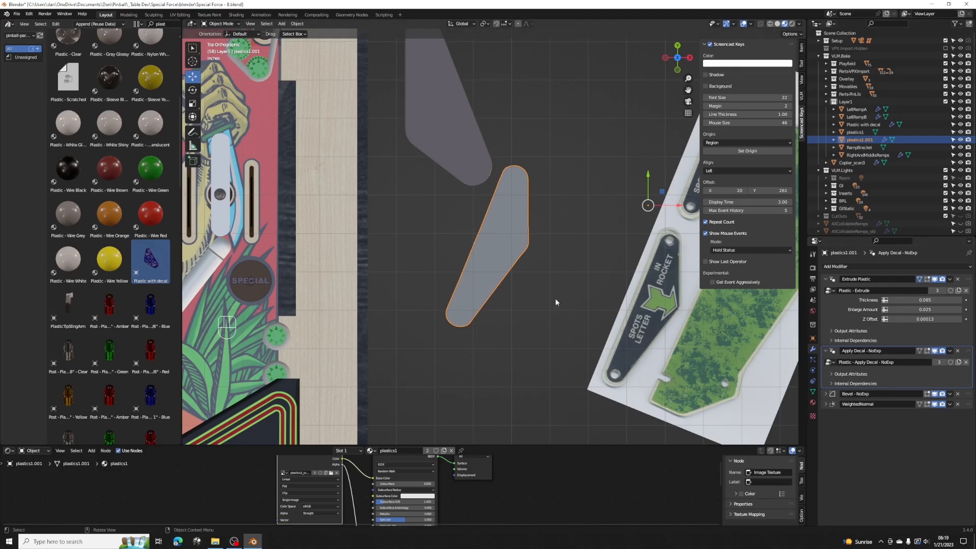
pyautogui.click(546, 313)
pyautogui.click(483, 262)
# Enlarge the Shader Editor and link the materials of the Plastic with decal object to the arrow plastic.
pyautogui.moveTo(489, 445); pyautogui.dragTo(484, 384)
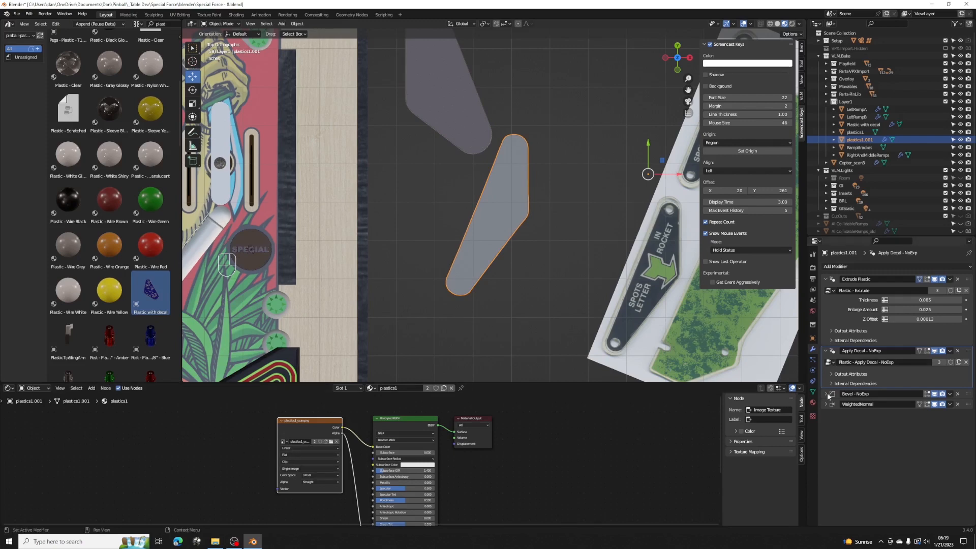
pyautogui.click(813, 402)
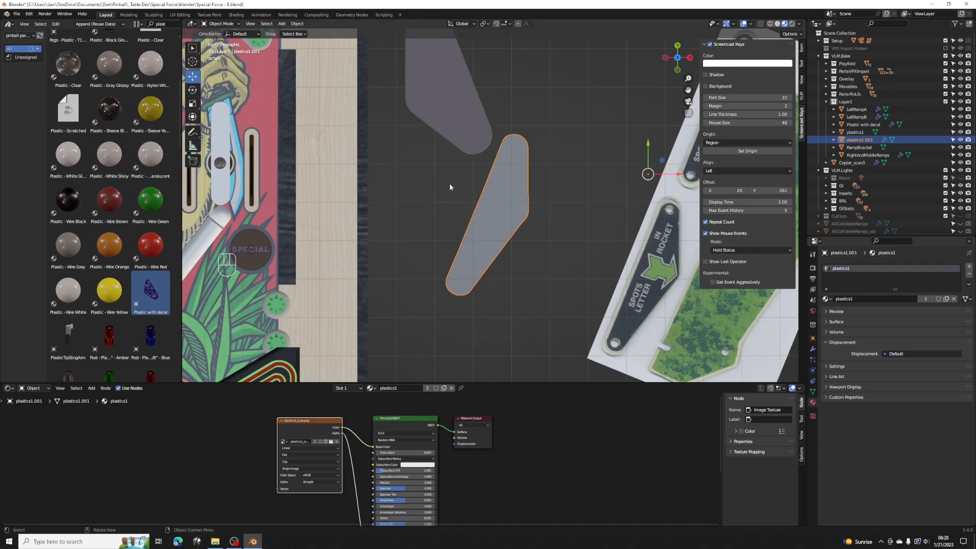
pyautogui.click(448, 119)
pyautogui.click(433, 111)
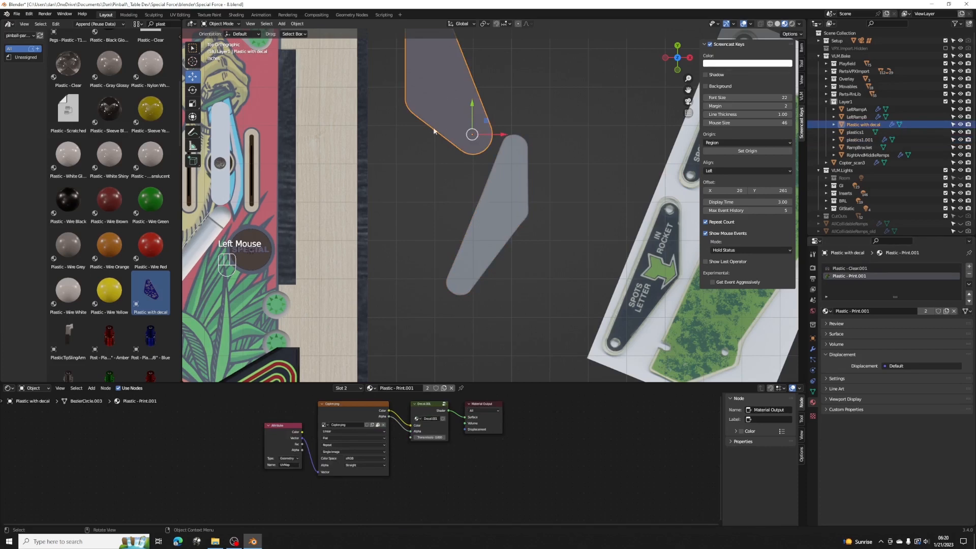
pyautogui.click(545, 249)
pyautogui.click(506, 197)
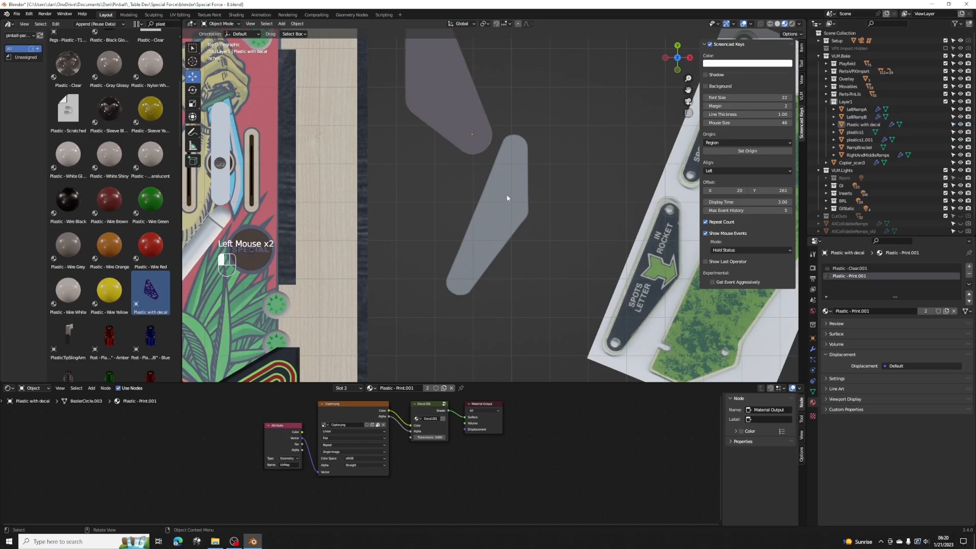
pyautogui.keyDown('shift'); pyautogui.click(444, 108); pyautogui.keyUp('shift')
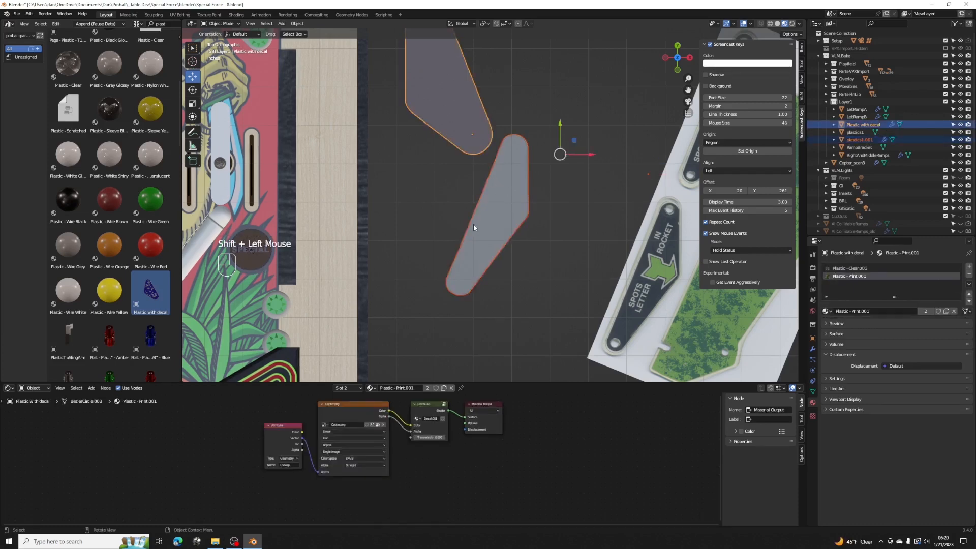
pyautogui.hotkey('ctrl', 'l')
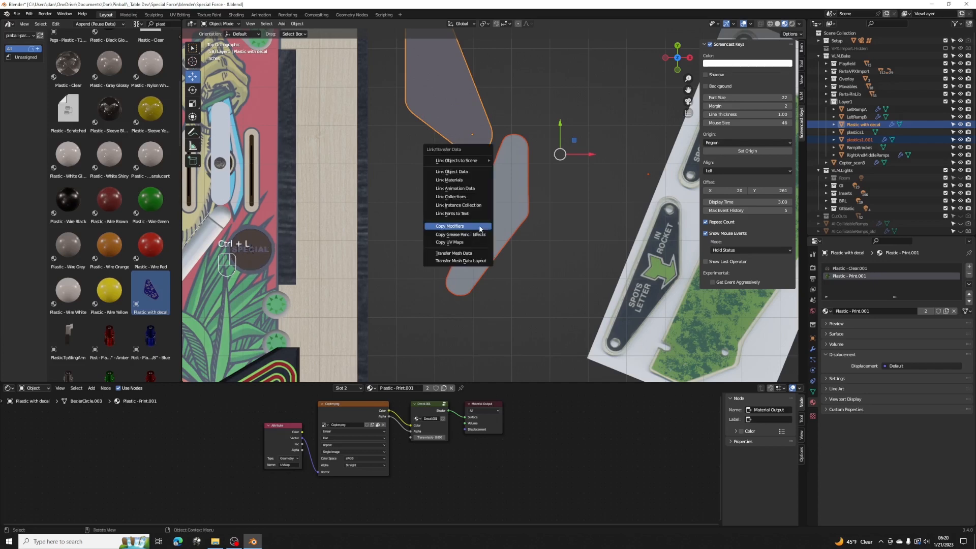
pyautogui.click(458, 182)
pyautogui.click(554, 206)
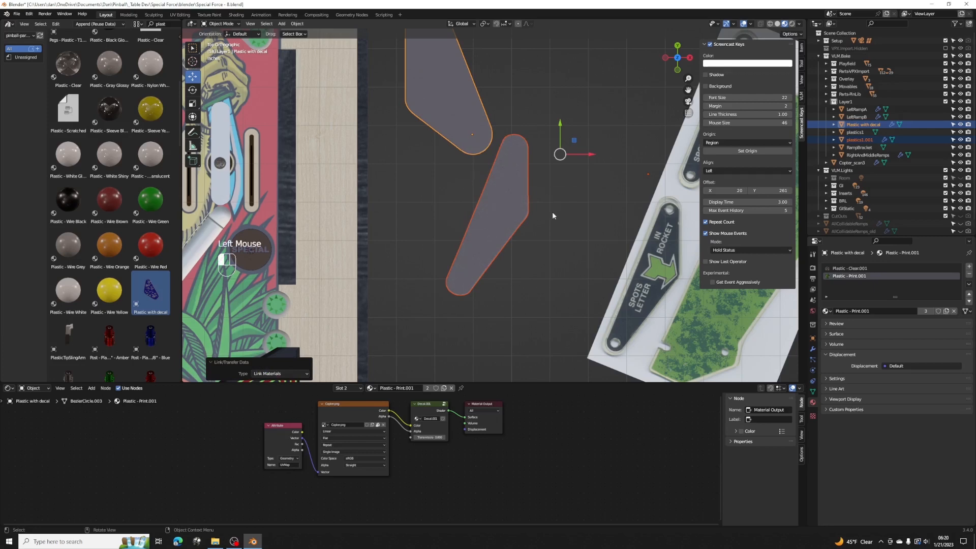
# Make the Plastic - Print material in the arrow plastic's second slot a single-user copy.
pyautogui.click(501, 198)
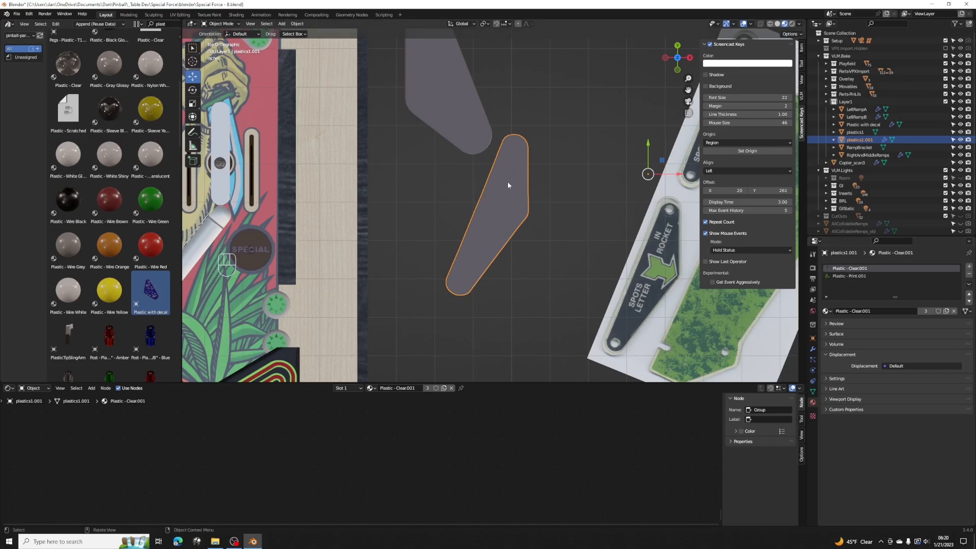
pyautogui.click(863, 276)
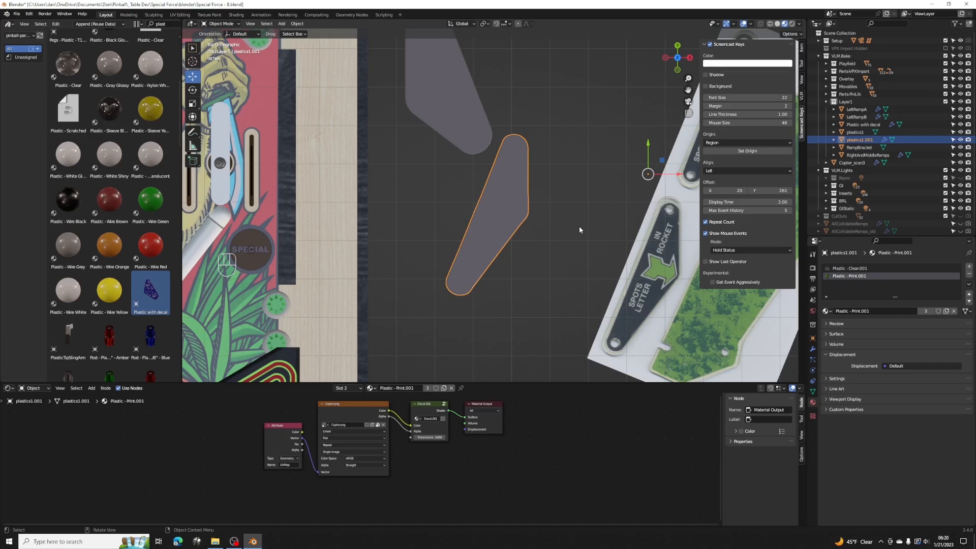
pyautogui.click(925, 311)
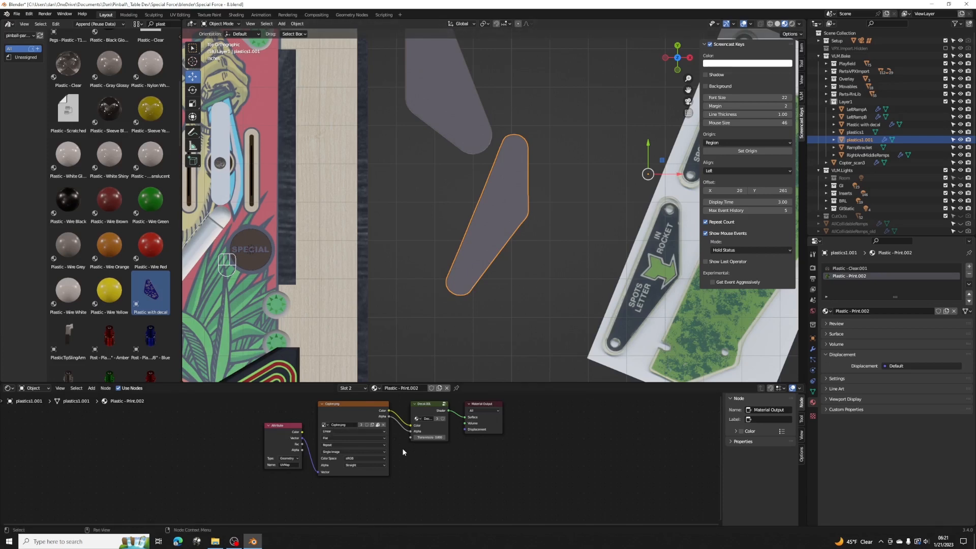
# Replace the image in the print material's Image Texture node with plastics1.png.
pyautogui.click(351, 425)
pyautogui.click(327, 430)
pyautogui.click(325, 425)
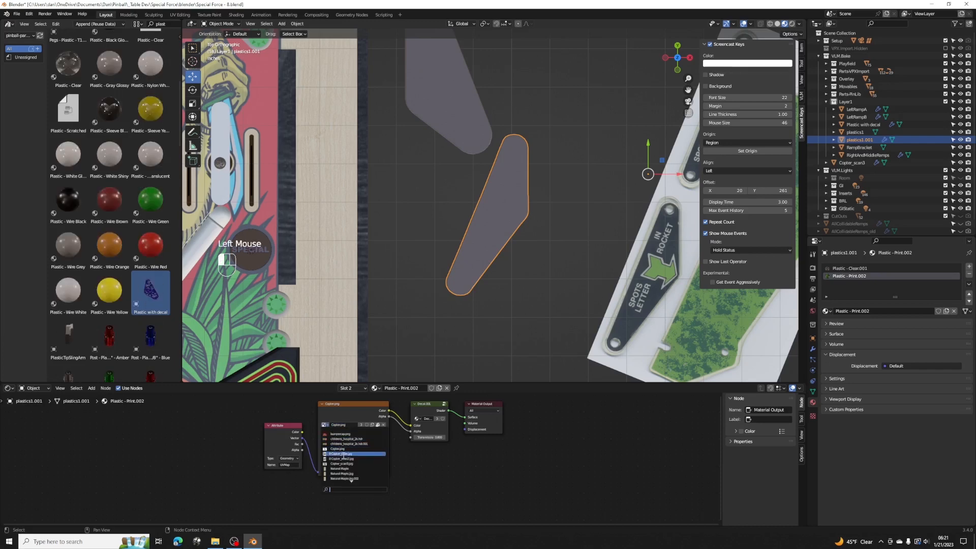
pyautogui.scroll(-5, 345, 456)
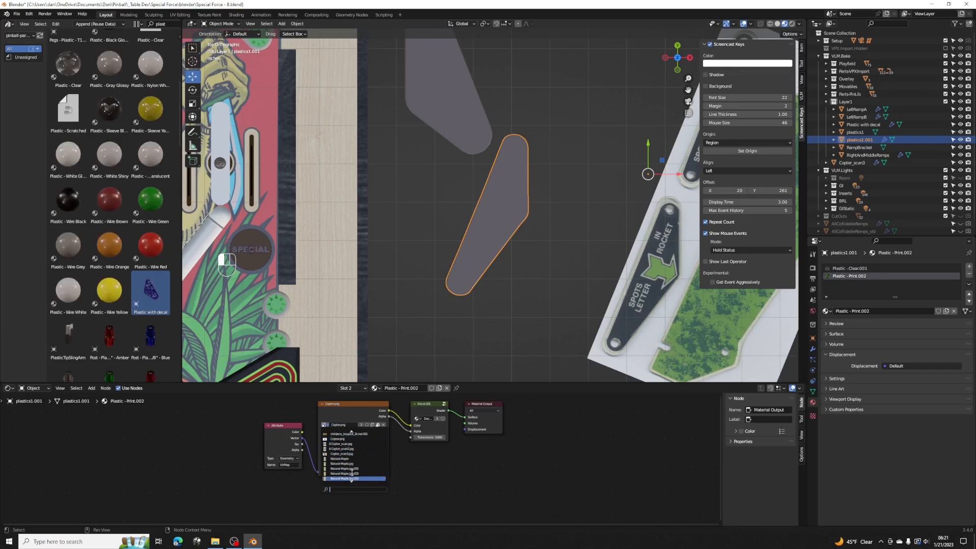
pyautogui.scroll(-6, 352, 473)
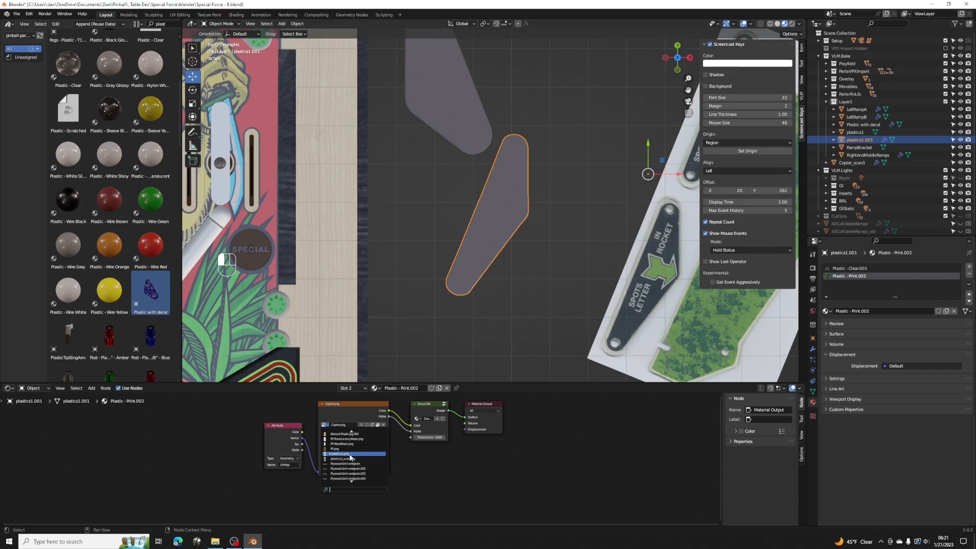
pyautogui.click(350, 454)
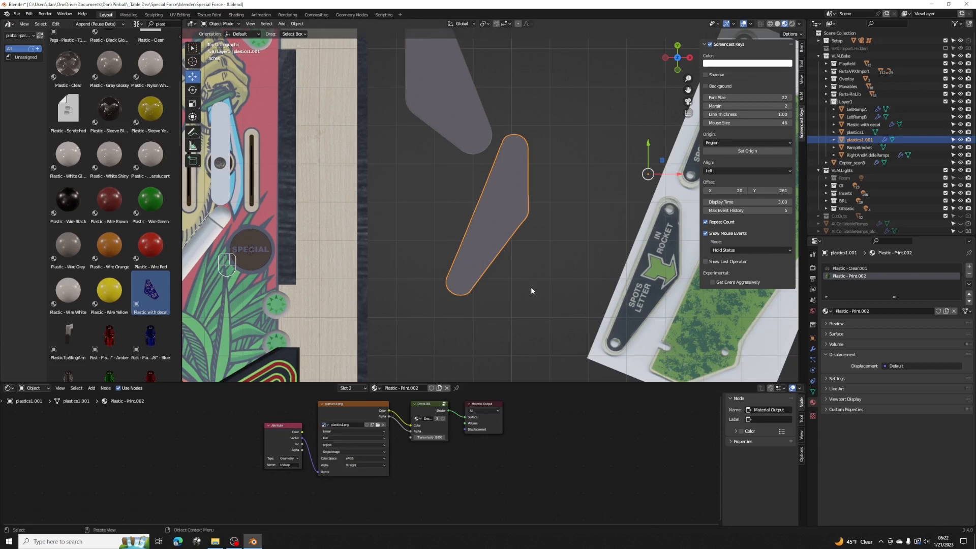
# Inspect the arrow plastic and its printed decal over the playfield from several angles in the rendered view.
pyautogui.moveTo(530, 283); pyautogui.dragTo(538, 246, button='middle')
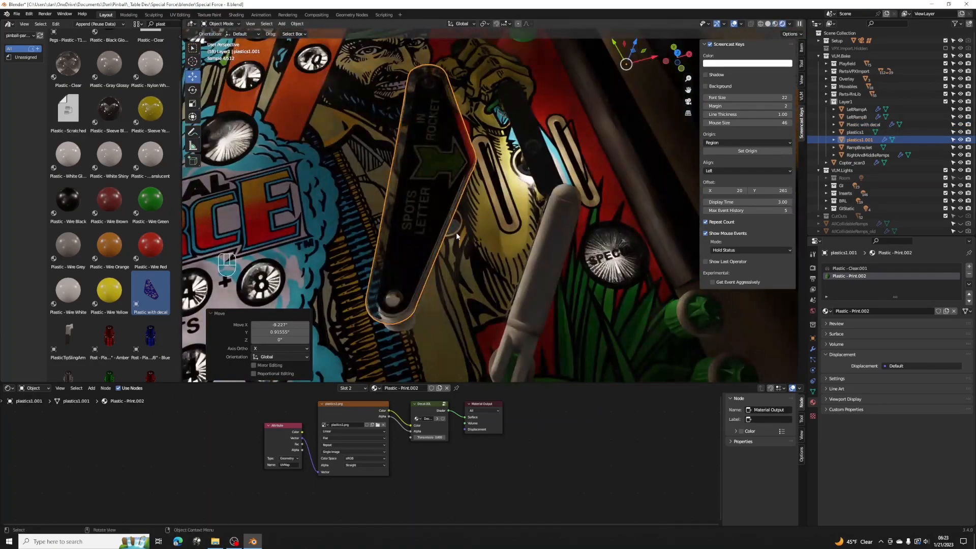
pyautogui.scroll(4, 456, 236)
pyautogui.scroll(-2, 578, 188)
pyautogui.moveTo(578, 188); pyautogui.dragTo(529, 216, button='middle')
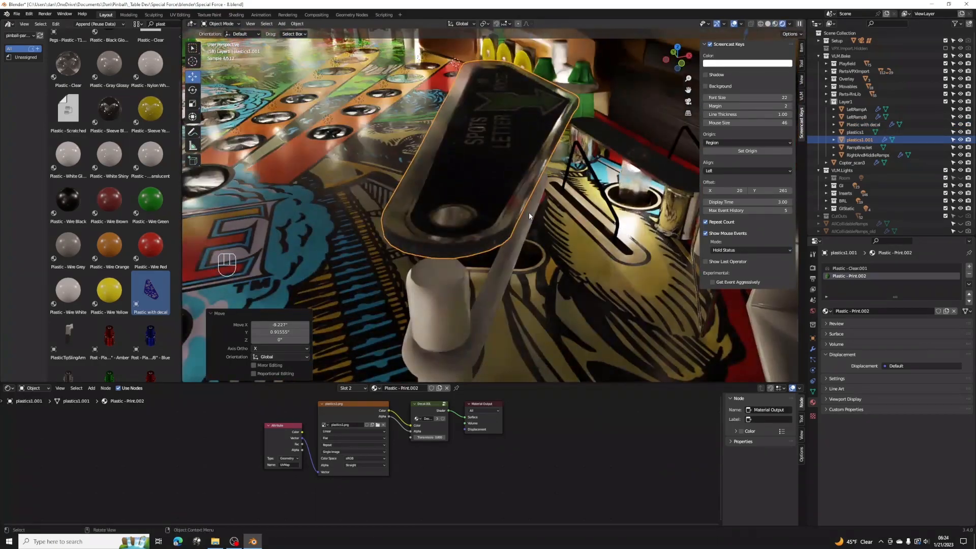